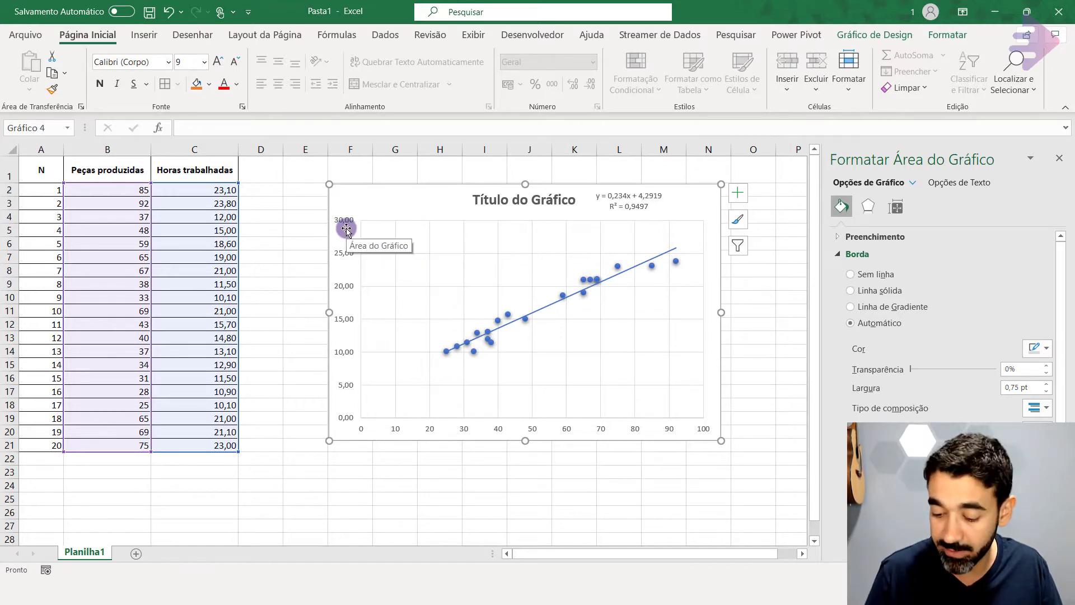
# Delete the existing scatter chart from the sheet and close the formatting pane.
pyautogui.press('Delete')
pyautogui.click(127, 195)
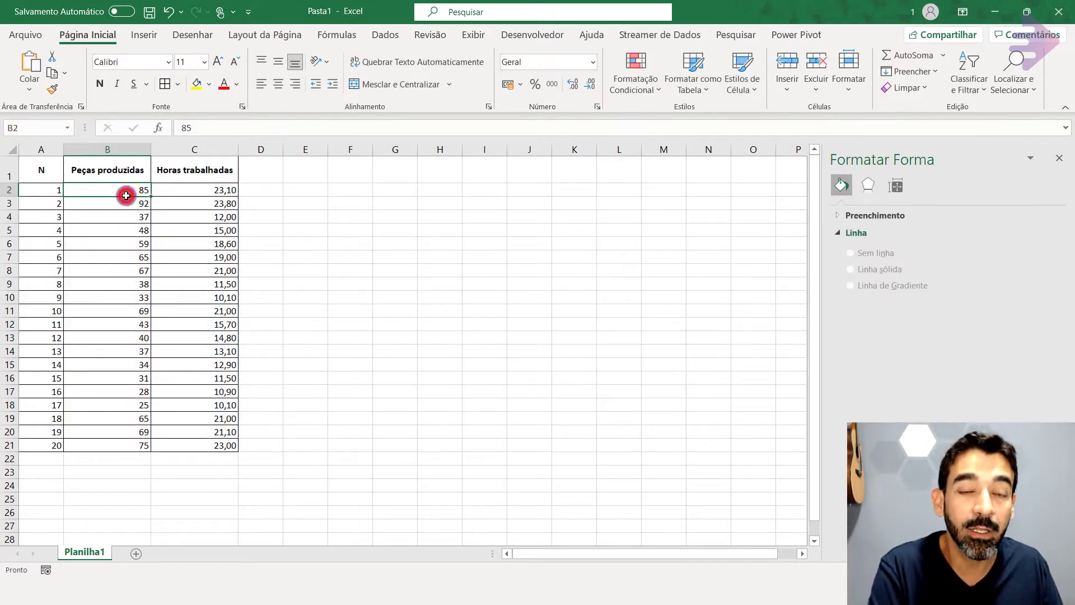
pyautogui.click(413, 284)
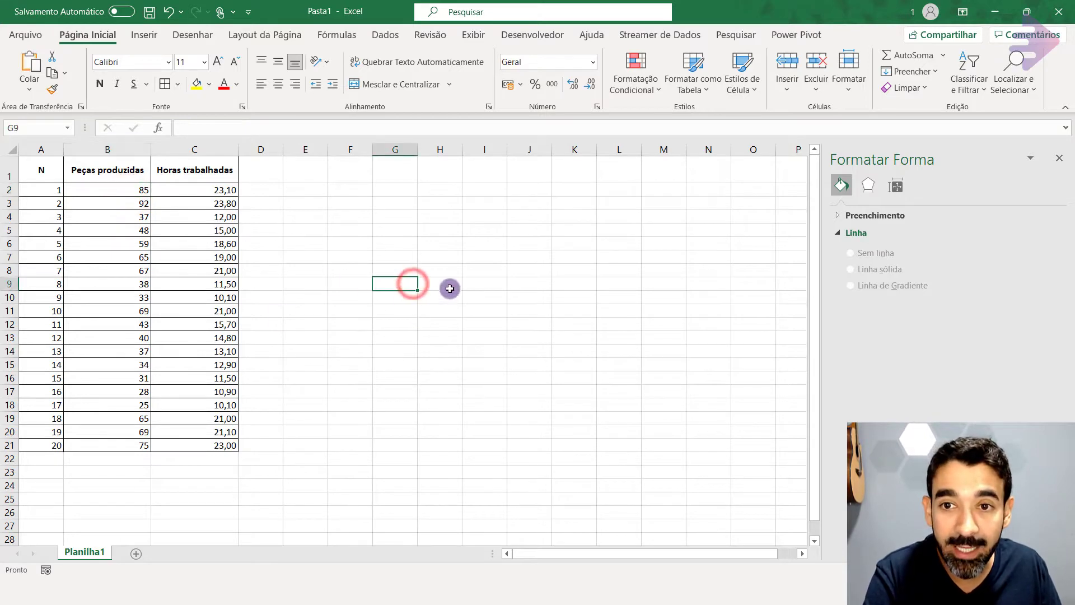
pyautogui.click(448, 288)
pyautogui.click(613, 271)
pyautogui.click(1059, 160)
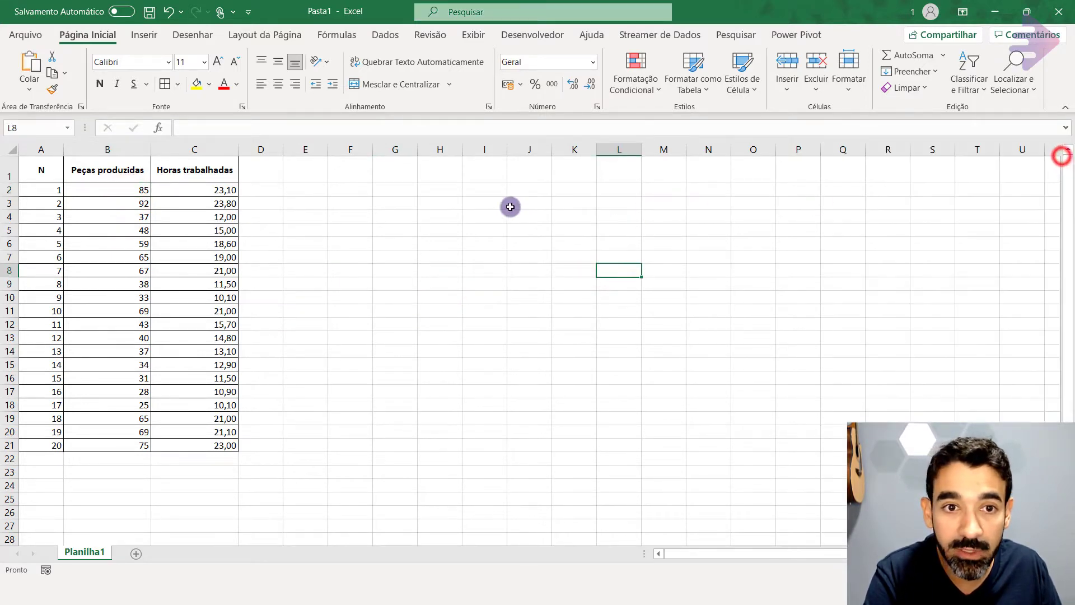
# Enlarge the view of the production data table and collapse the ribbon.
pyautogui.moveTo(421, 204); pyautogui.dragTo(395, 204)
pyautogui.keyDown('ctrl'); pyautogui.scroll(2, 76, 225); pyautogui.keyUp('ctrl')
pyautogui.keyDown('ctrl'); pyautogui.scroll(1, 76, 225); pyautogui.keyUp('ctrl')
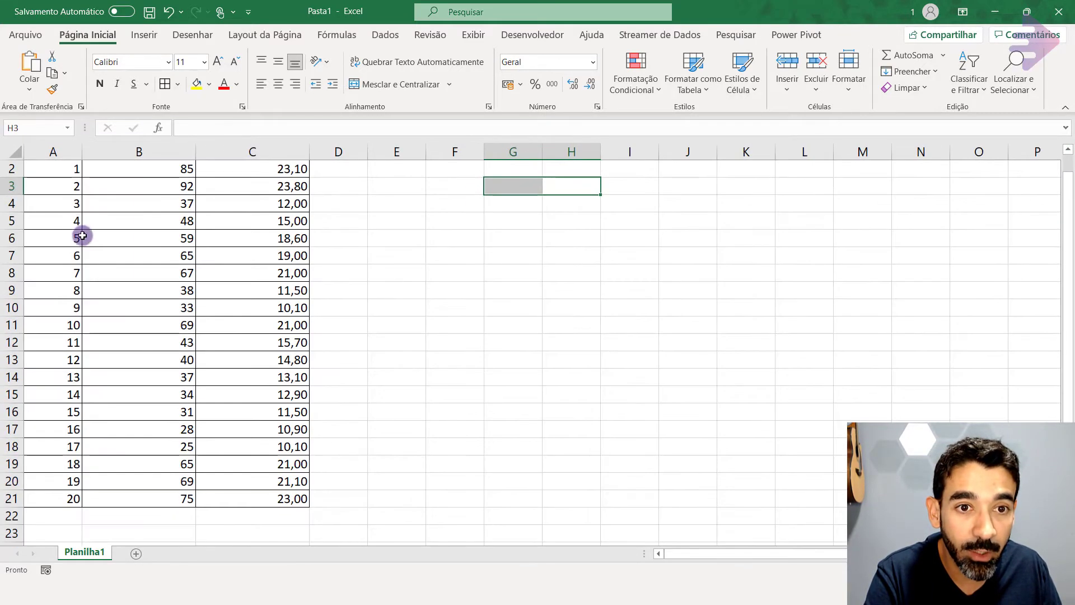
pyautogui.scroll(1, 77, 225)
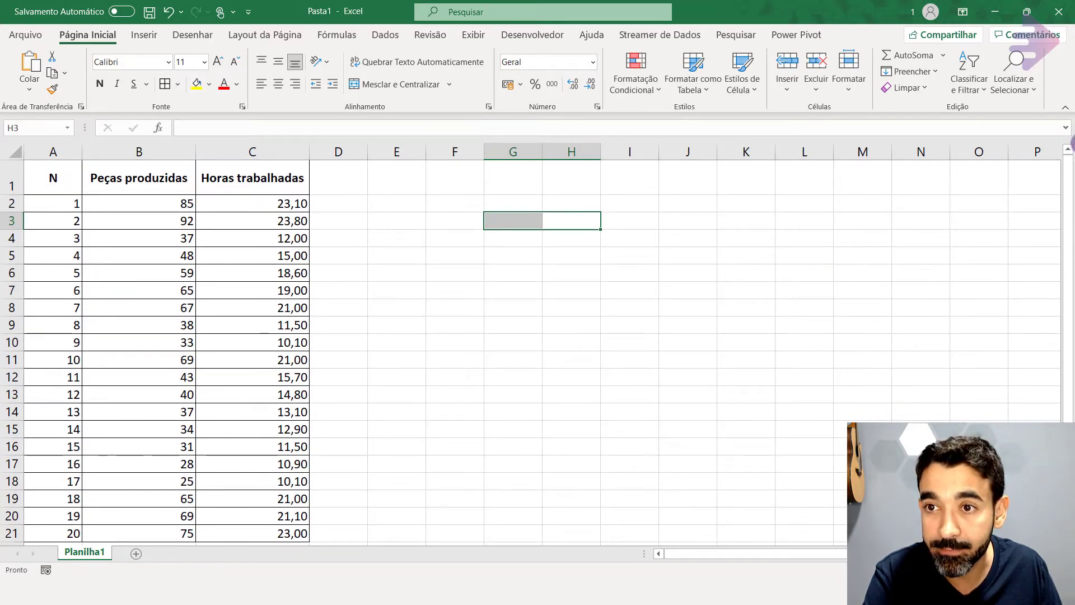
pyautogui.click(1064, 108)
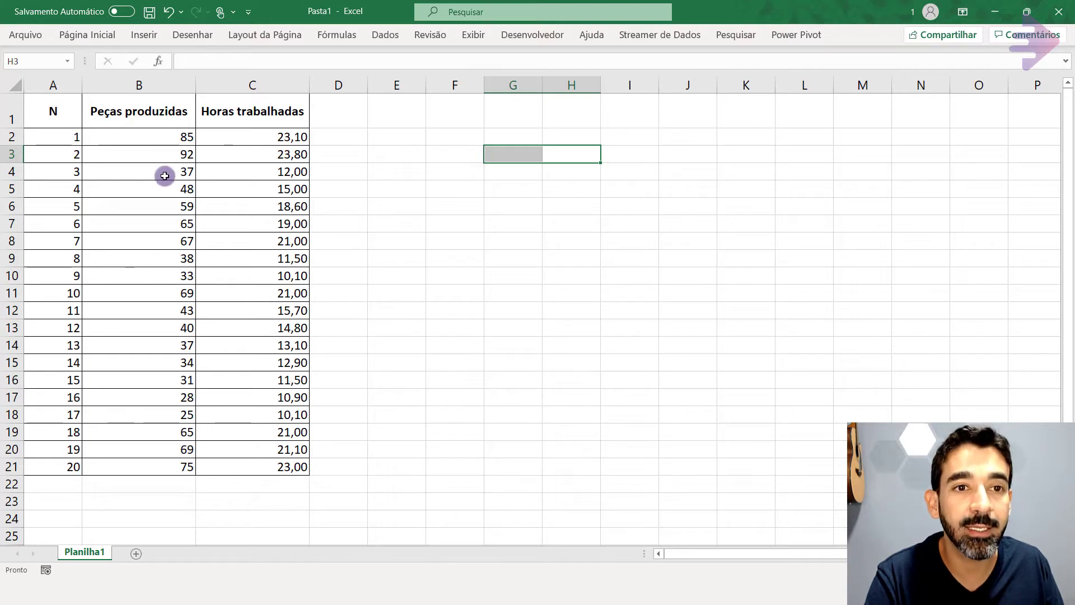
# Examine the pieces produced and the hours worked in the first two records of the table.
pyautogui.click(160, 139)
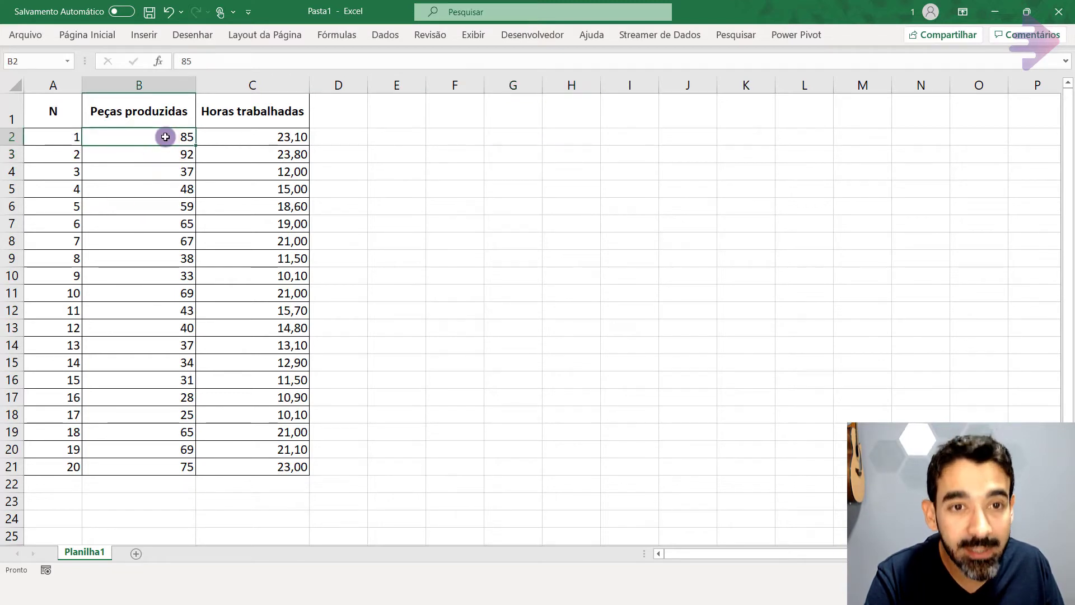
pyautogui.click(281, 140)
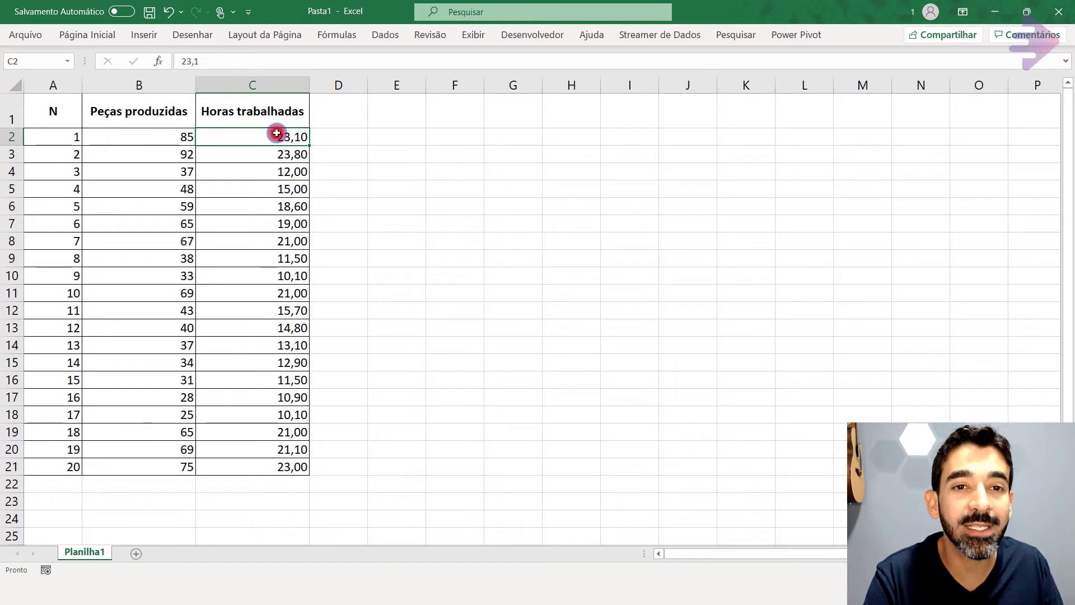
pyautogui.click(166, 138)
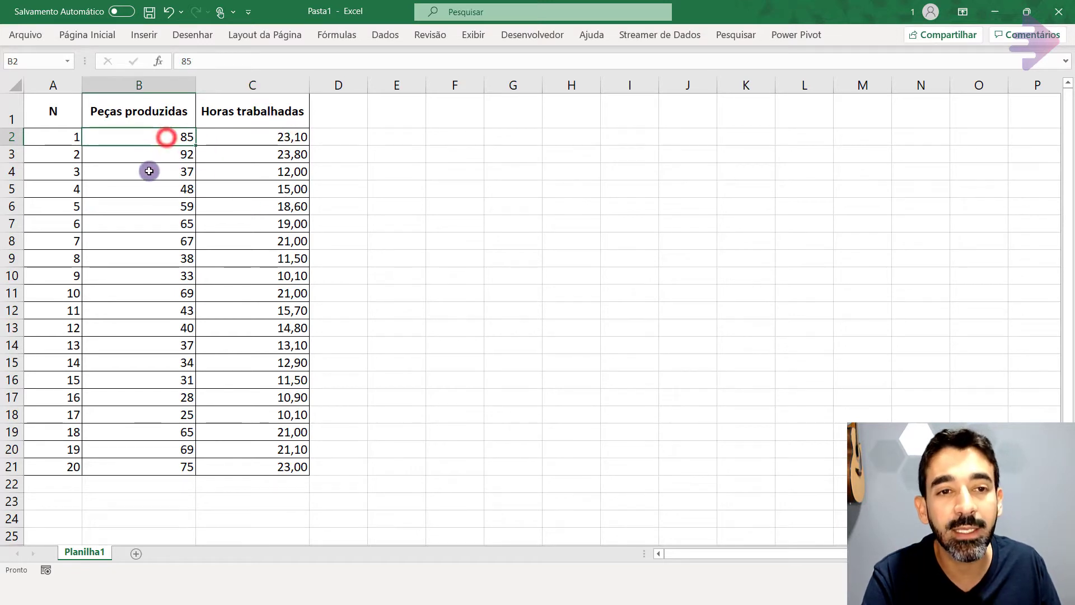
pyautogui.click(279, 138)
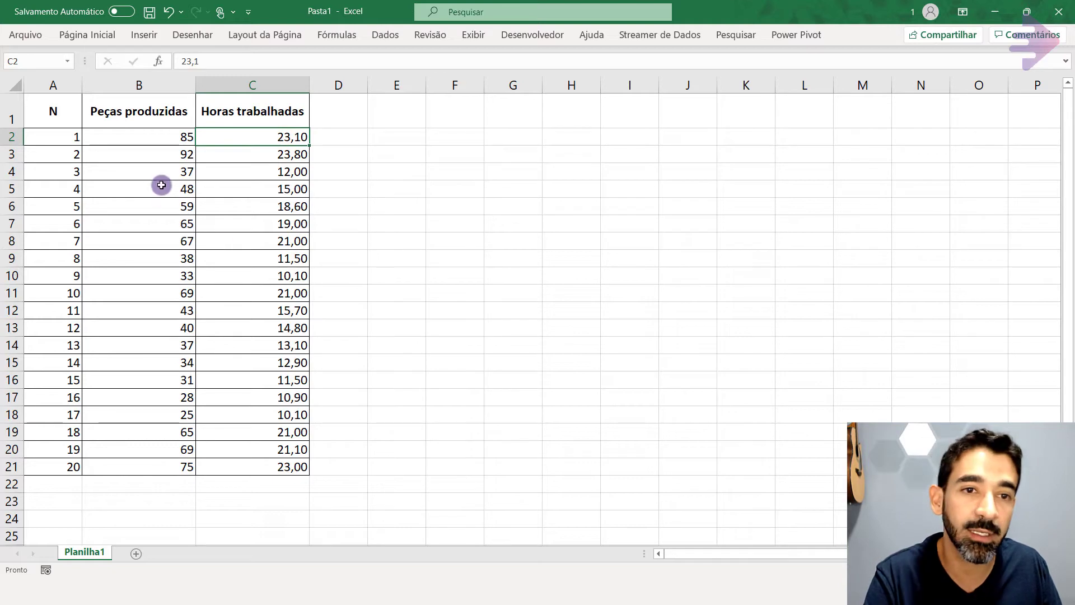
pyautogui.click(159, 156)
pyautogui.click(292, 154)
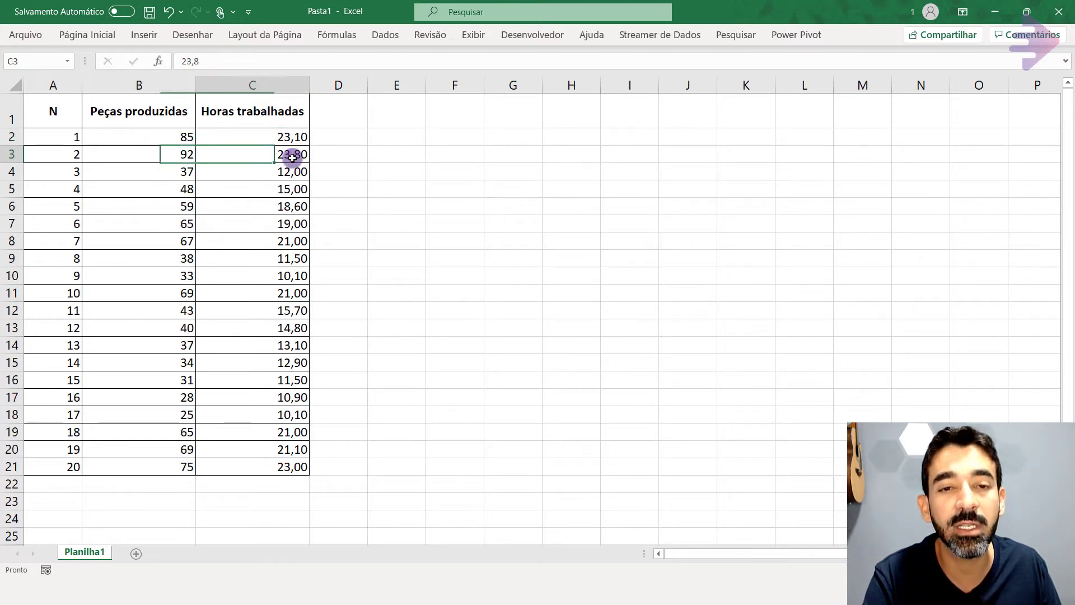
# Convert 0,8 hour to minutes in cell E3 with the formula =0,8*60.
pyautogui.click(381, 156)
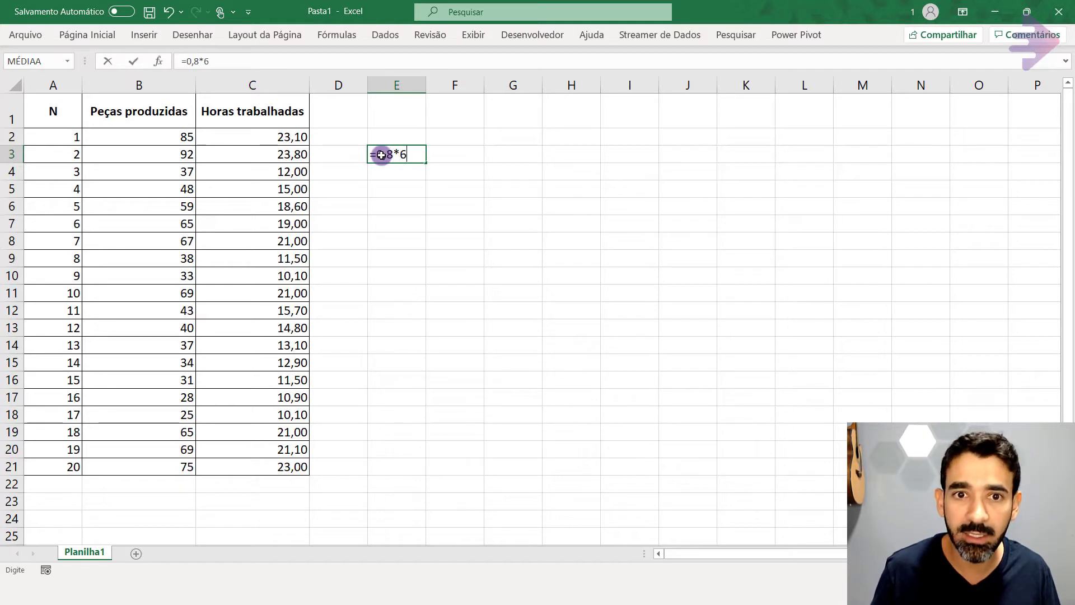
pyautogui.press('Return')
pyautogui.click(381, 154)
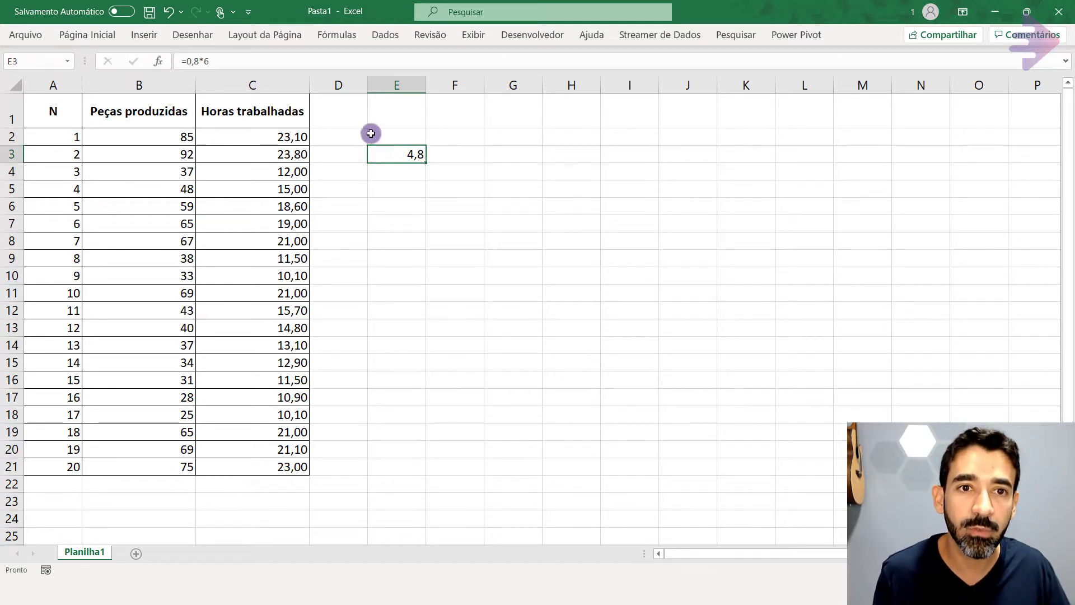
pyautogui.click(227, 59)
pyautogui.write('0')
pyautogui.press('Return')
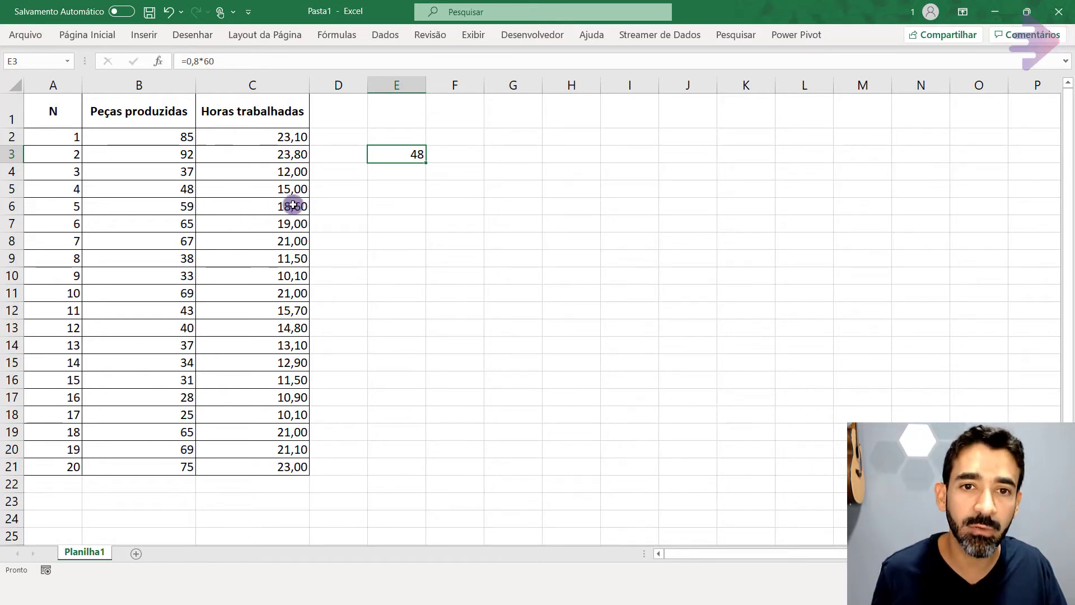
# Enter the time 23:48 in cell D3, beside the hours value of the second record.
pyautogui.click(455, 158)
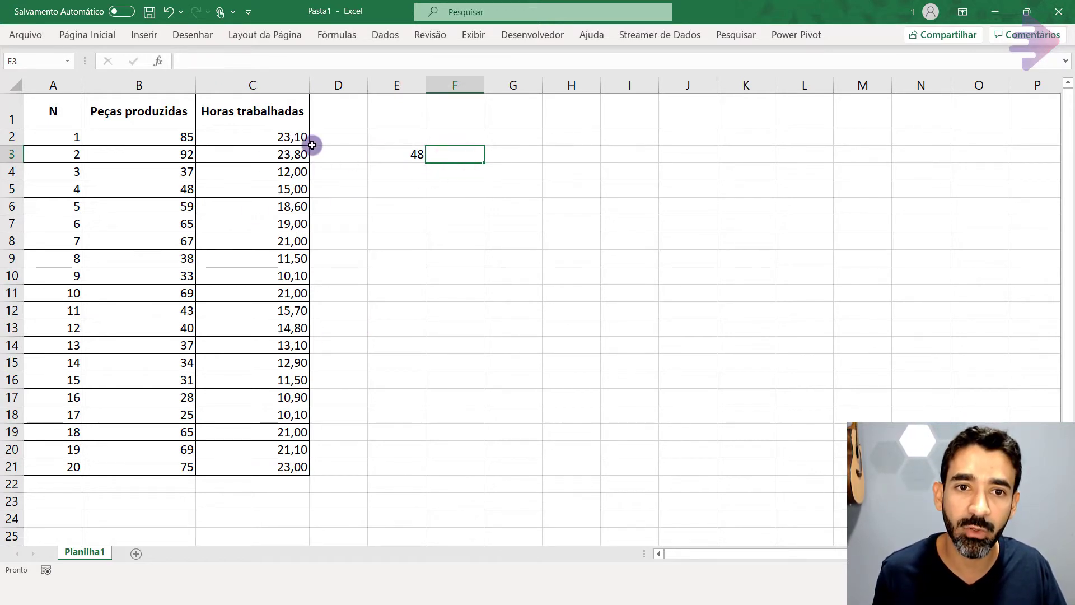
pyautogui.click(328, 154)
pyautogui.write('23')
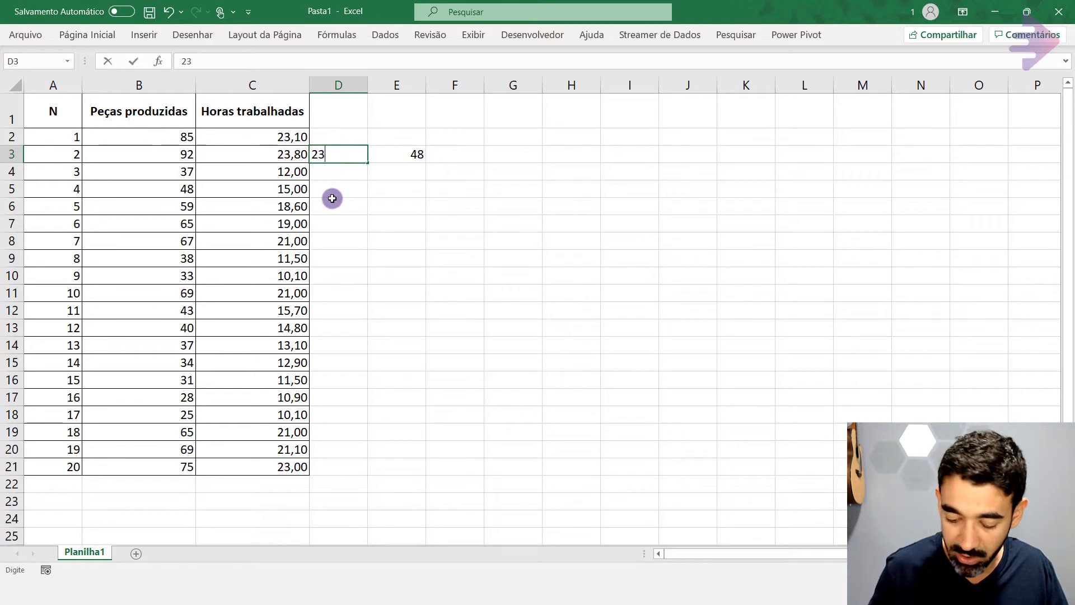
pyautogui.write(':48')
pyautogui.press('Return')
pyautogui.press('Up')
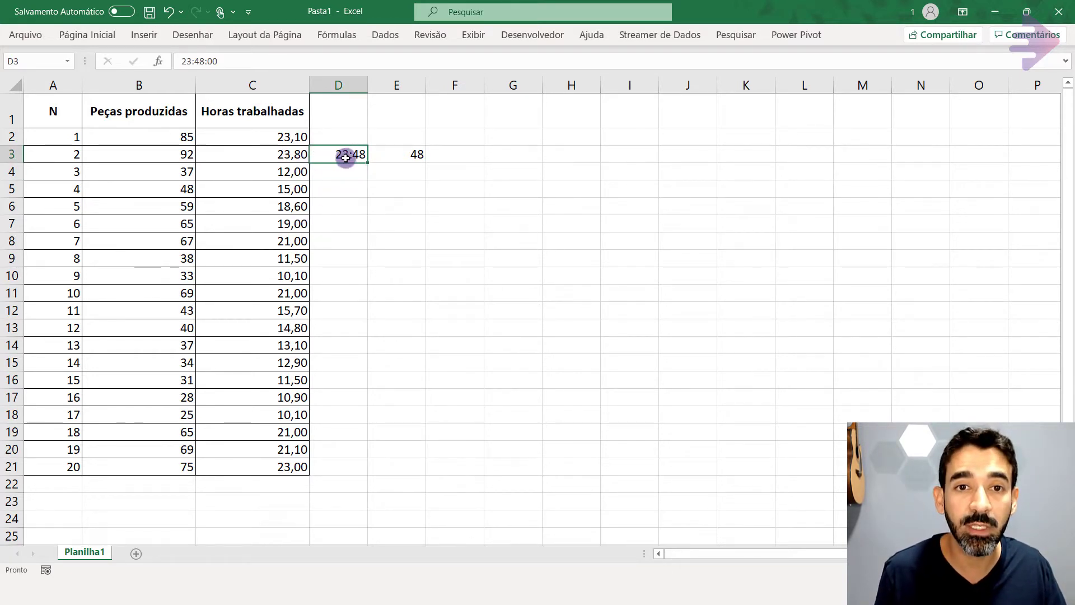
# Clear the trial time and minutes conversion from cells D3 and E3.
pyautogui.moveTo(346, 158); pyautogui.dragTo(408, 151)
pyautogui.press('Delete')
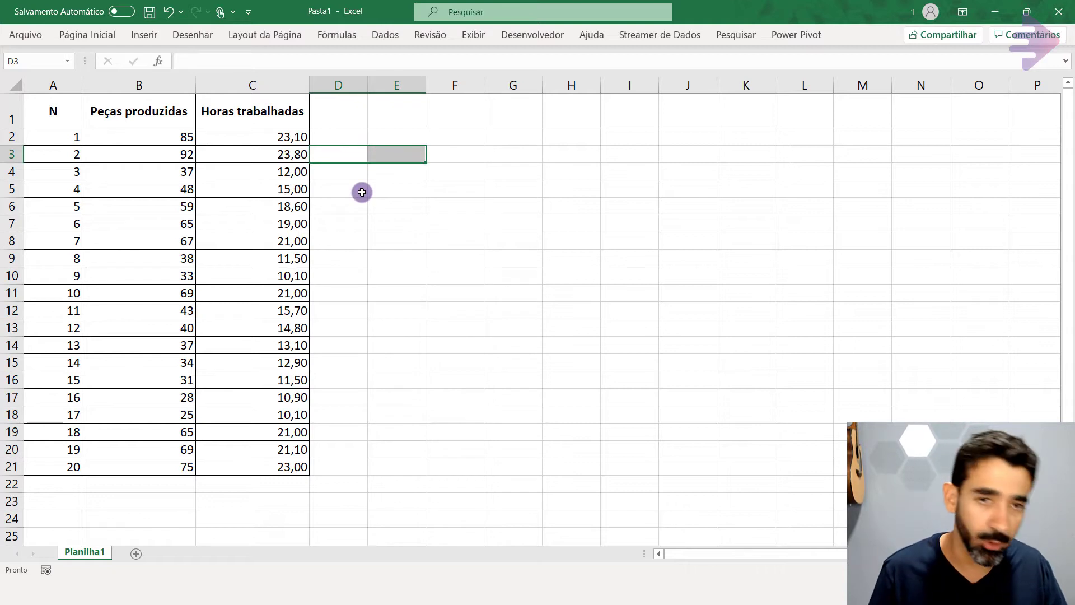
pyautogui.click(280, 141)
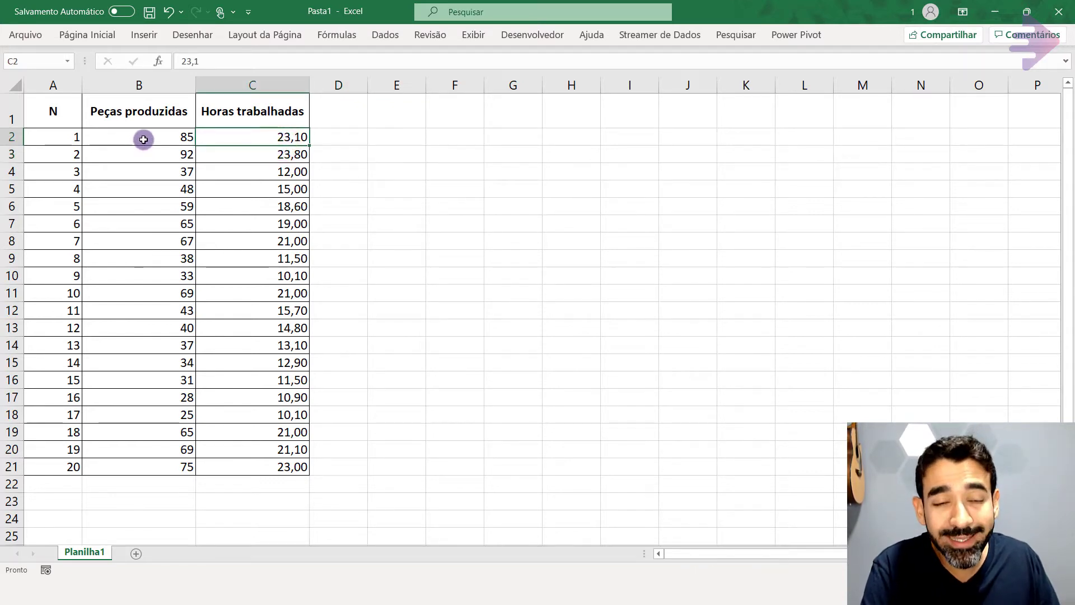
# Insert a markers-only scatter chart from the data in B2:C21 and place it beside the table.
pyautogui.moveTo(144, 140); pyautogui.dragTo(250, 466)
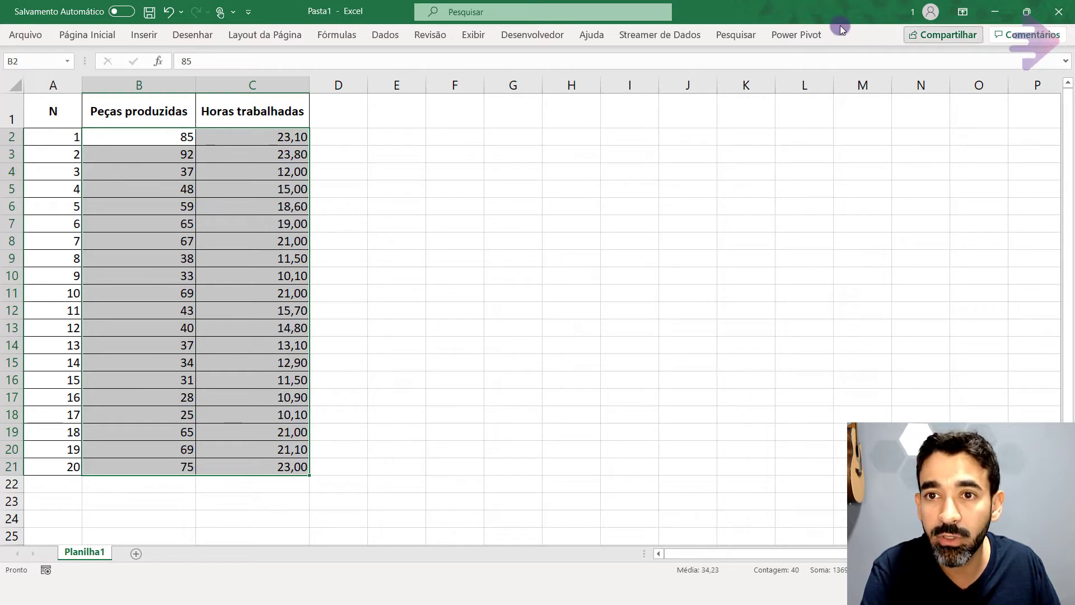
pyautogui.click(804, 39)
pyautogui.click(1057, 107)
pyautogui.click(87, 35)
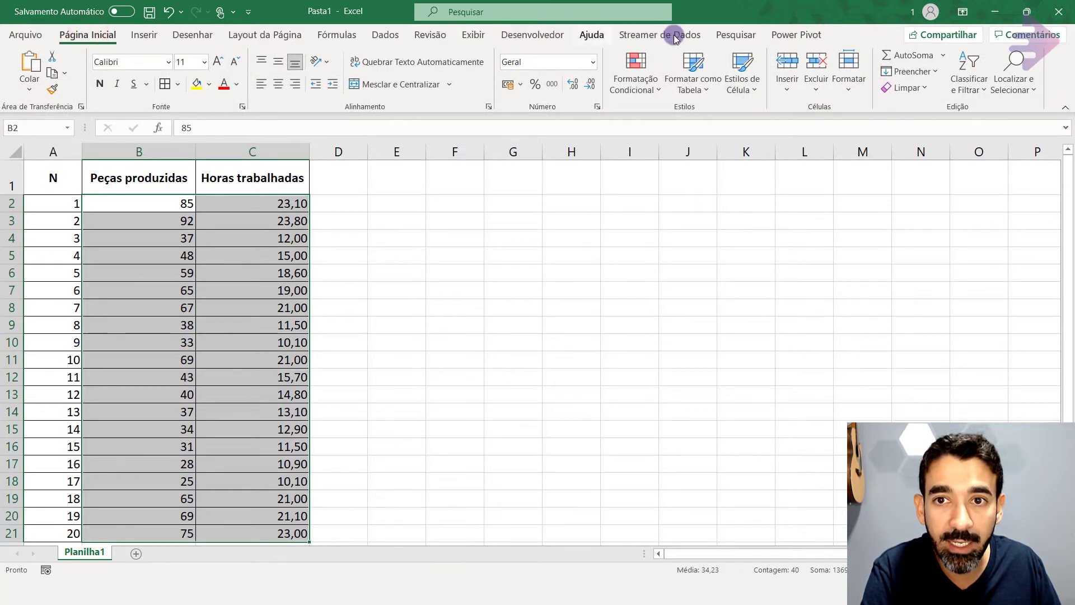
pyautogui.click(146, 36)
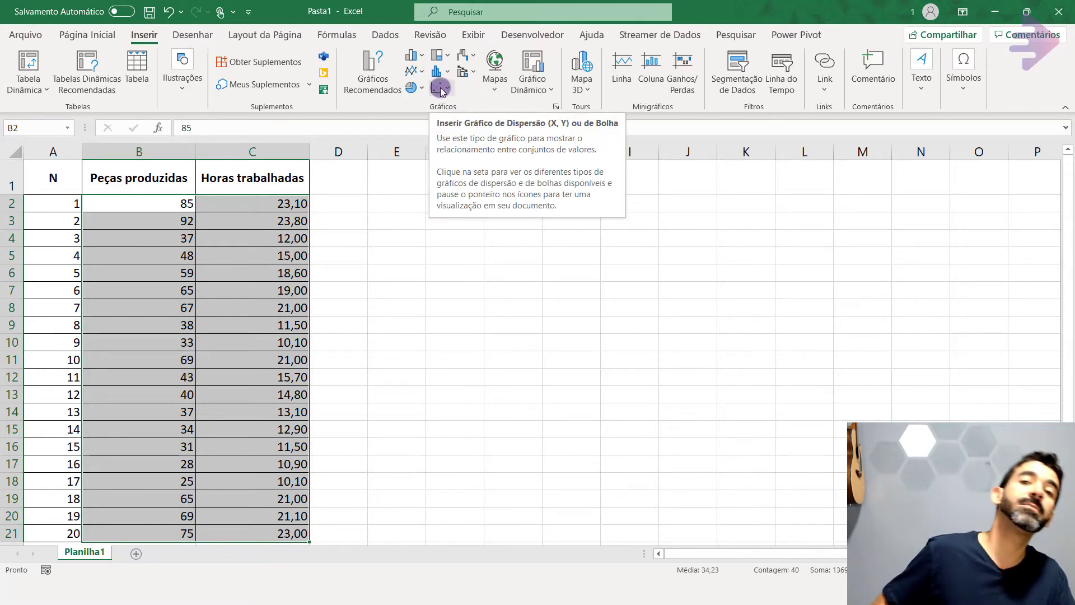
pyautogui.moveTo(165, 203); pyautogui.dragTo(283, 498)
pyautogui.scroll(1, 481, 239)
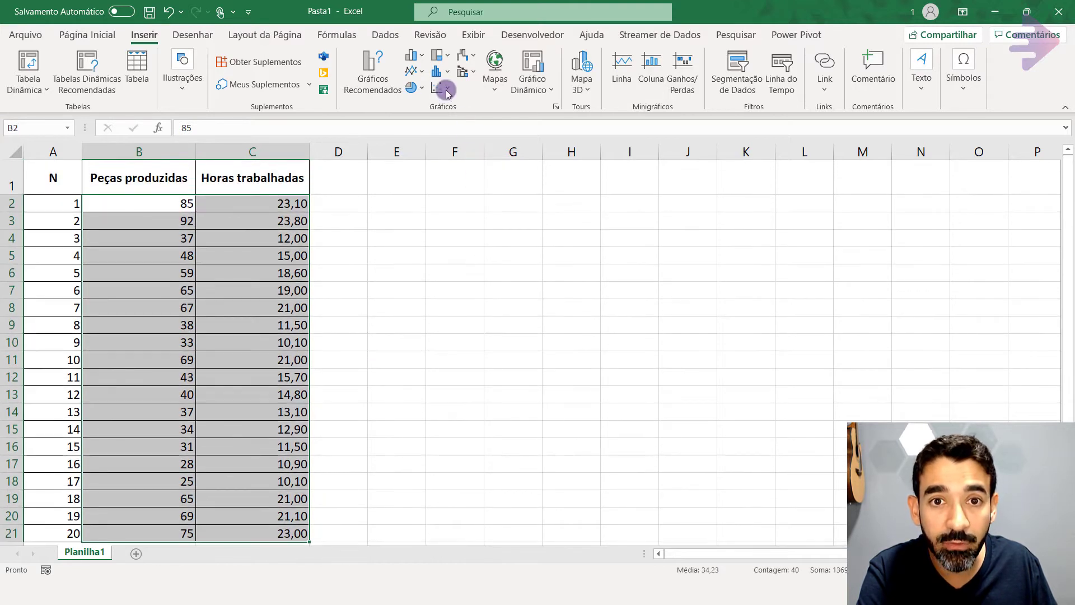
pyautogui.click(446, 89)
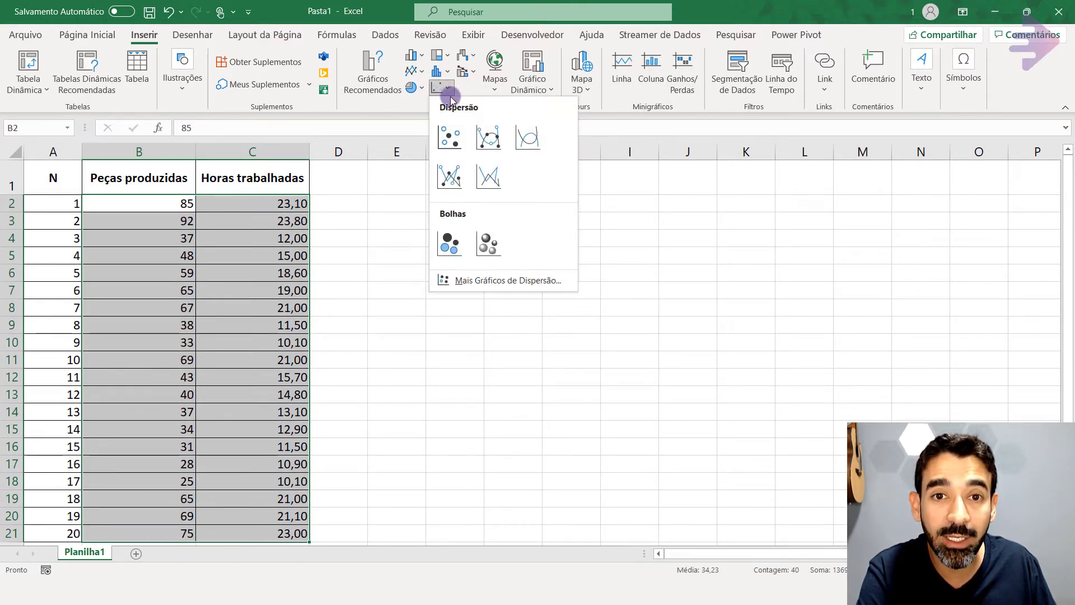
pyautogui.click(451, 140)
pyautogui.moveTo(426, 246); pyautogui.dragTo(412, 219)
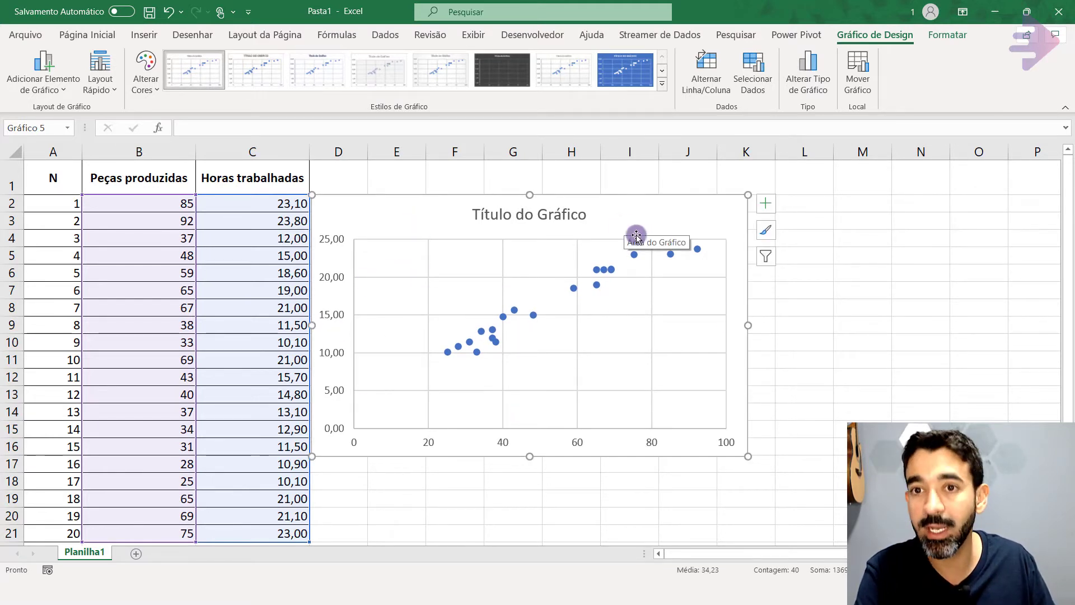
# Edit the series in the chart's data source and name it "Peças x Hora".
pyautogui.click(756, 78)
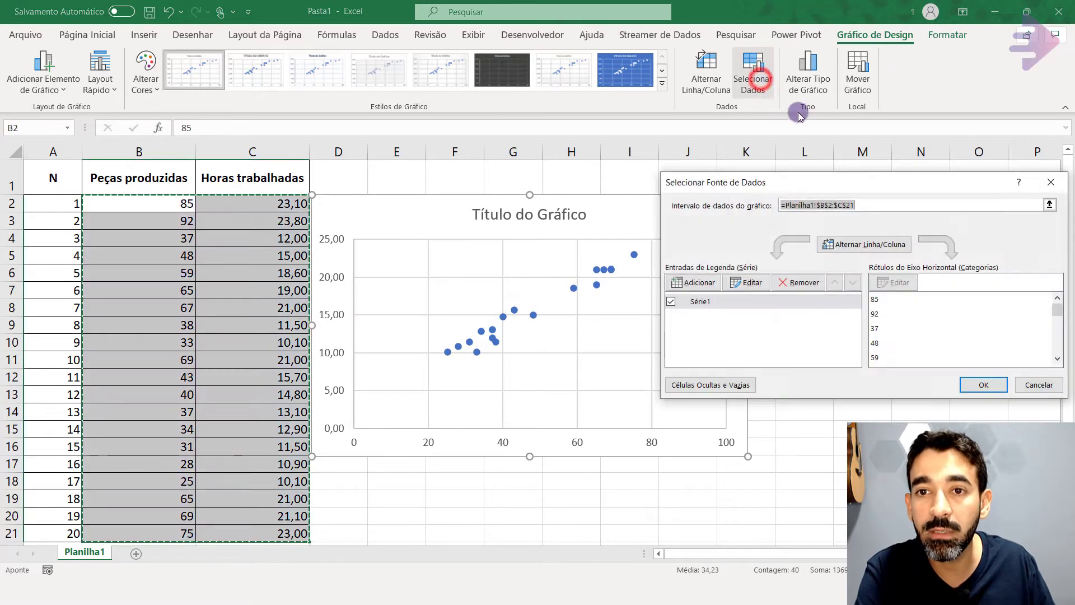
pyautogui.moveTo(938, 187); pyautogui.dragTo(654, 188)
pyautogui.click(426, 309)
pyautogui.click(476, 290)
pyautogui.moveTo(877, 222); pyautogui.dragTo(580, 214)
pyautogui.click(506, 256)
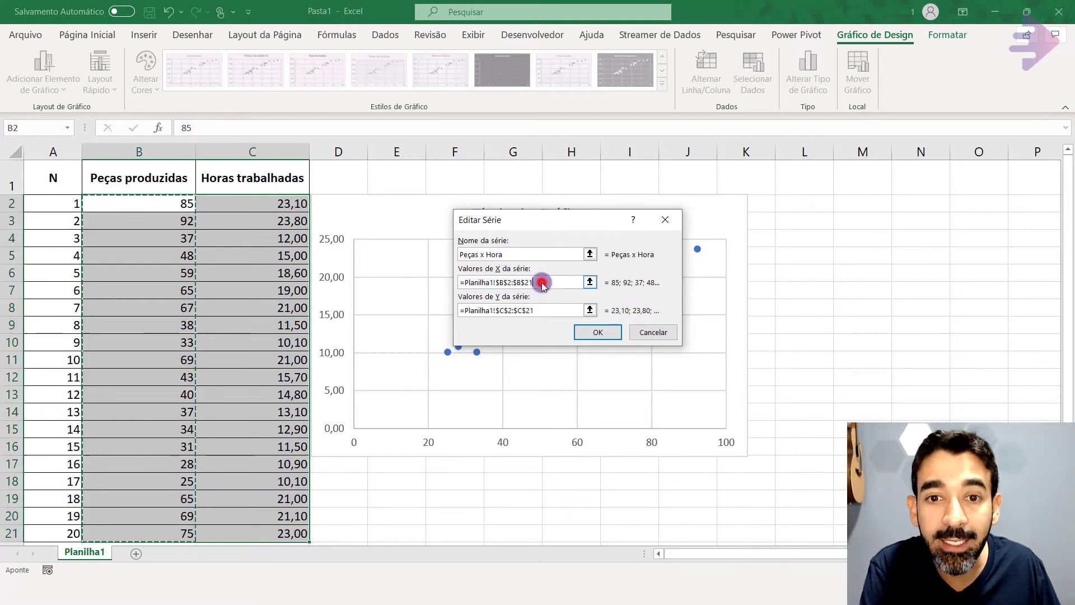
# Check the series' X range B2:B21 and Y range C2:C21, and apply the data source settings.
pyautogui.moveTo(517, 226); pyautogui.dragTo(492, 218)
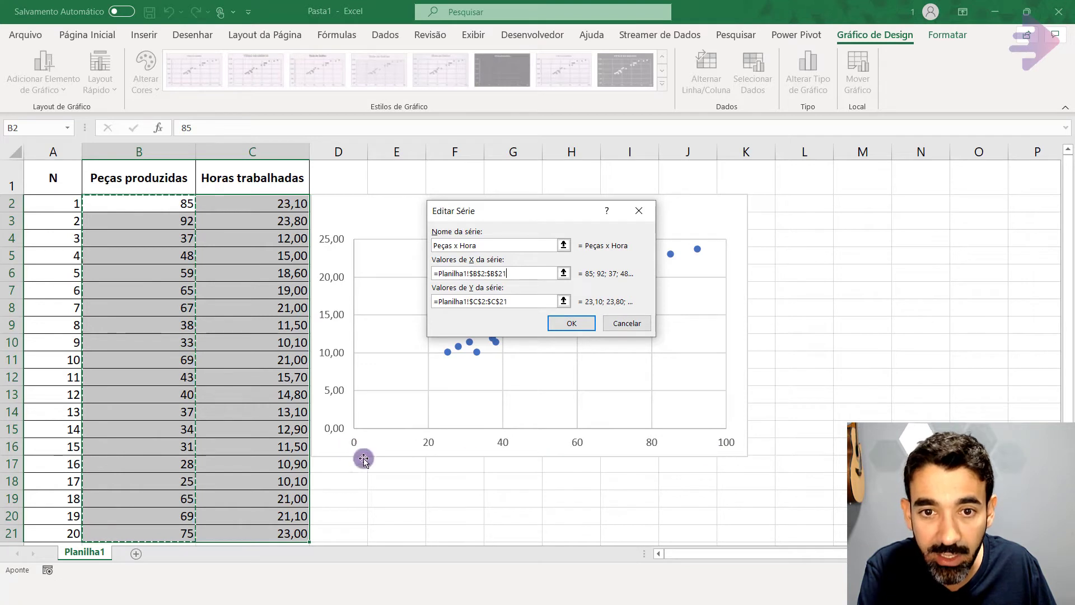
pyautogui.click(524, 301)
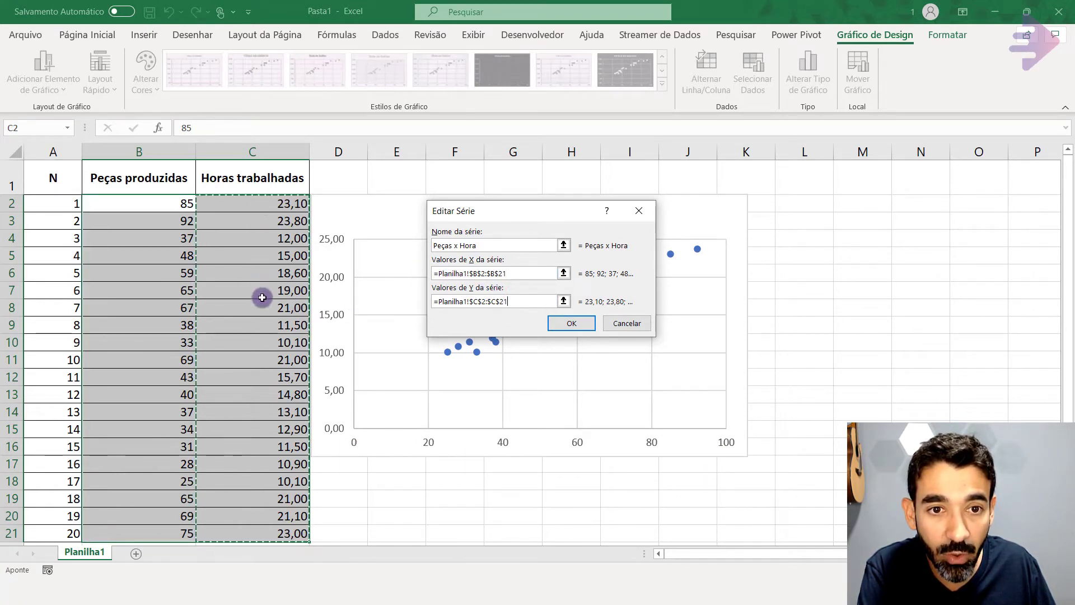
pyautogui.click(521, 297)
pyautogui.moveTo(497, 298); pyautogui.dragTo(432, 297)
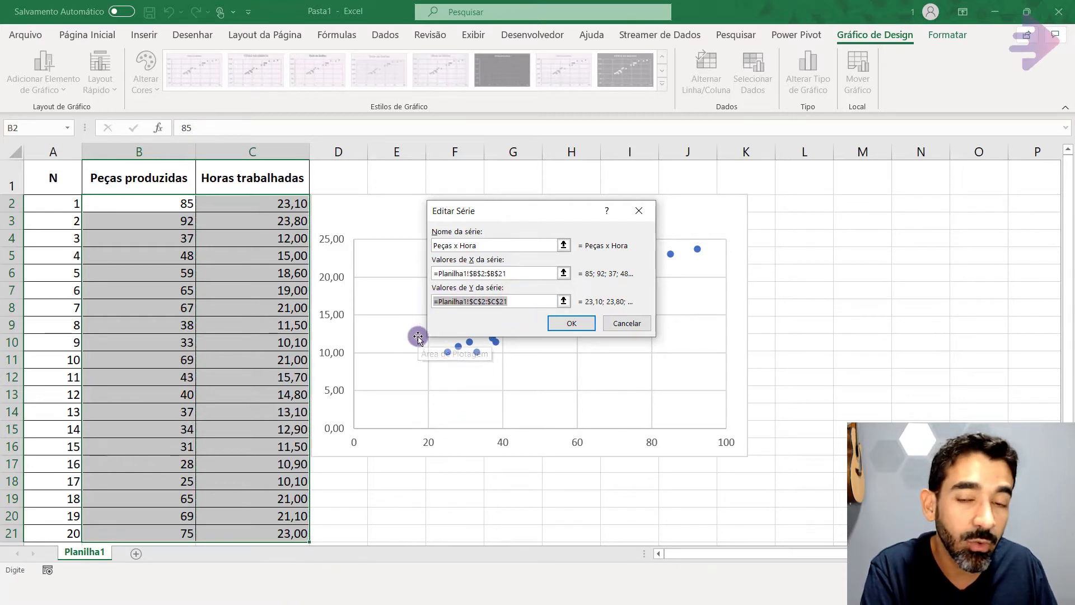
pyautogui.click(571, 324)
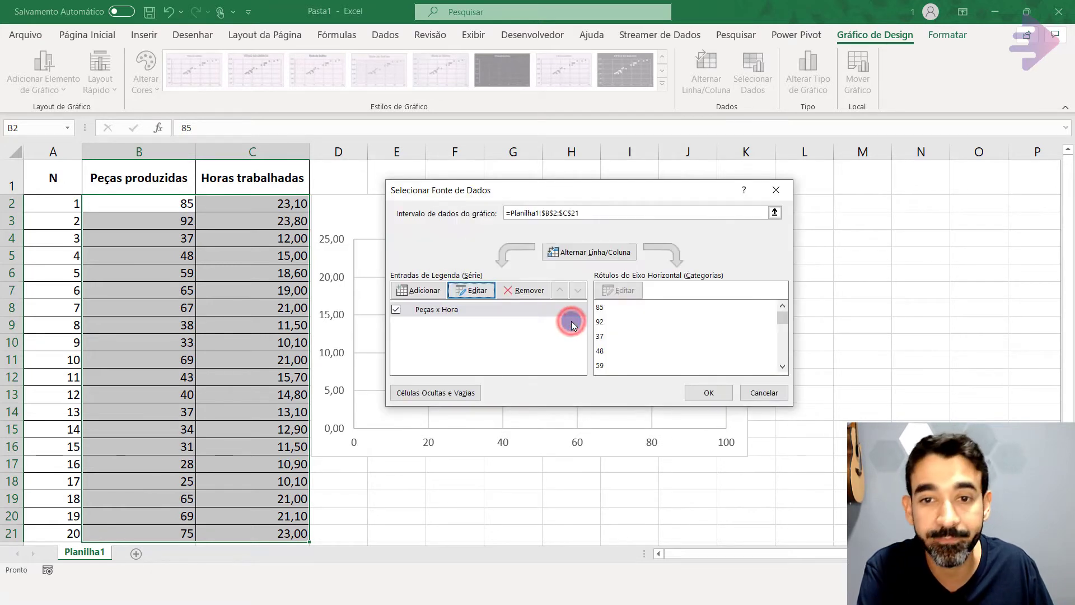
pyautogui.click(709, 394)
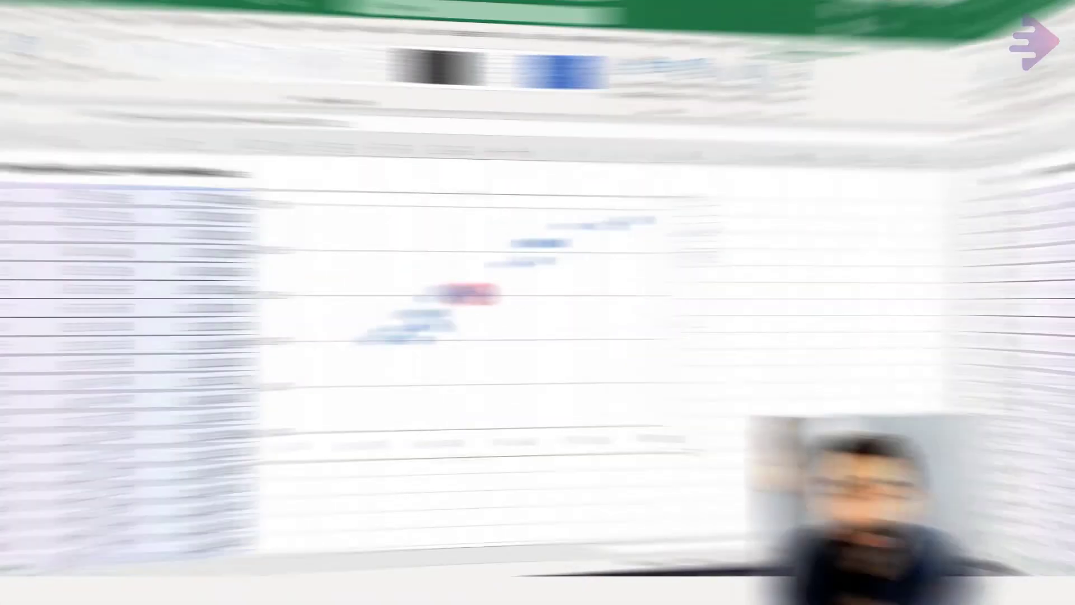
# Add a linear trendline to the data series in the scatter chart of pieces produced and hours worked.
pyautogui.click(533, 294)
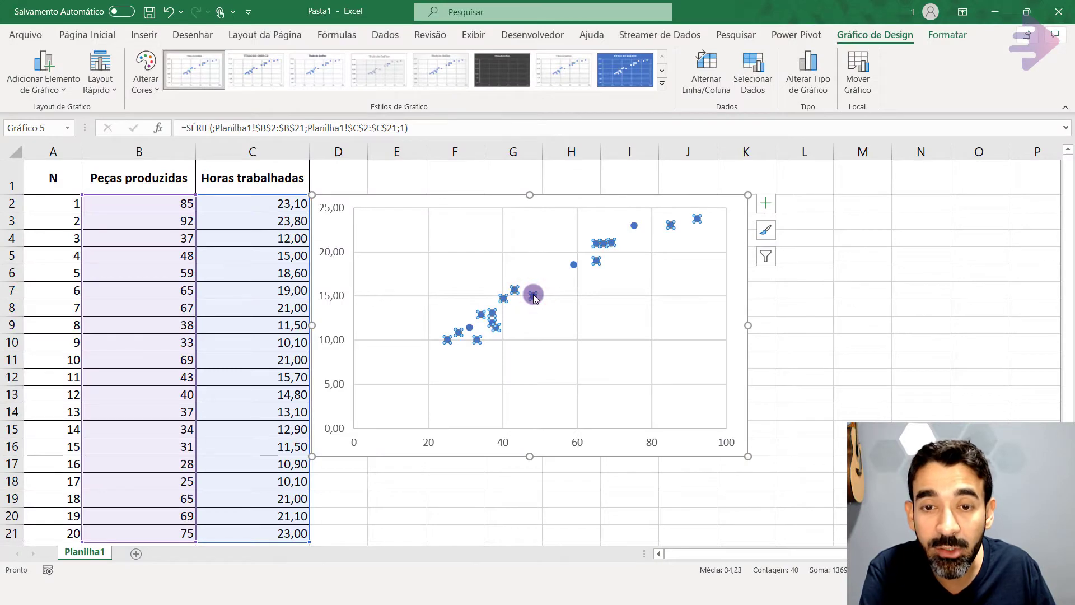
pyautogui.click(845, 324)
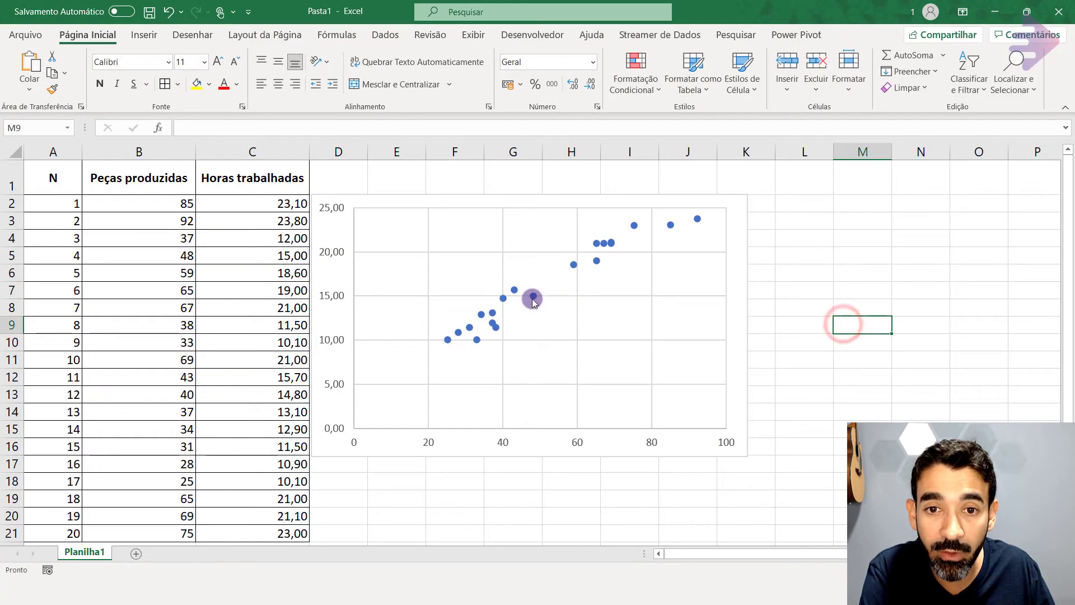
pyautogui.click(533, 297)
pyautogui.rightClick(534, 296)
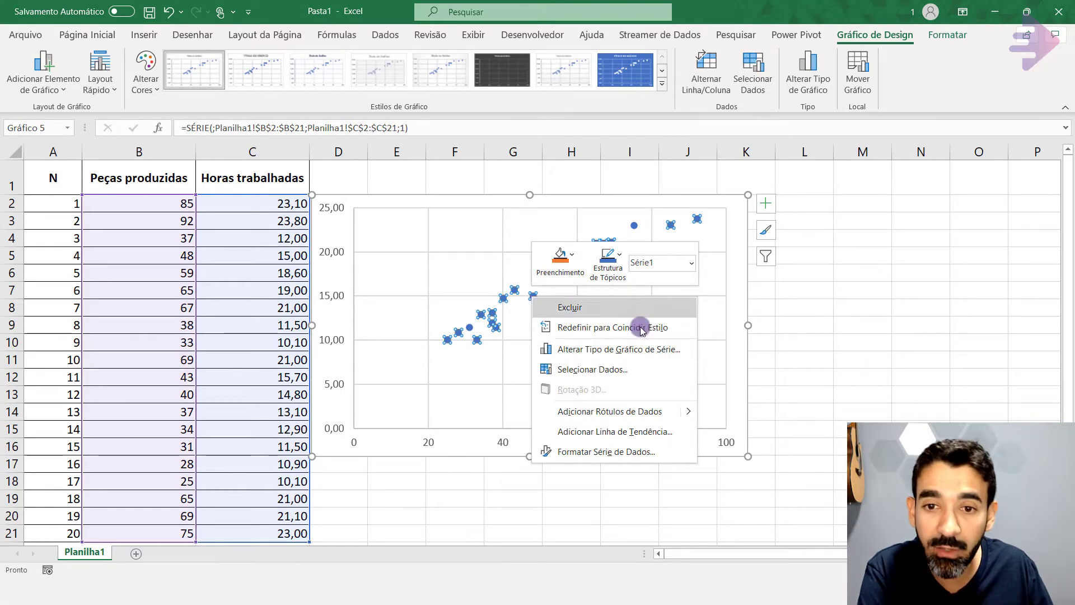
pyautogui.click(653, 435)
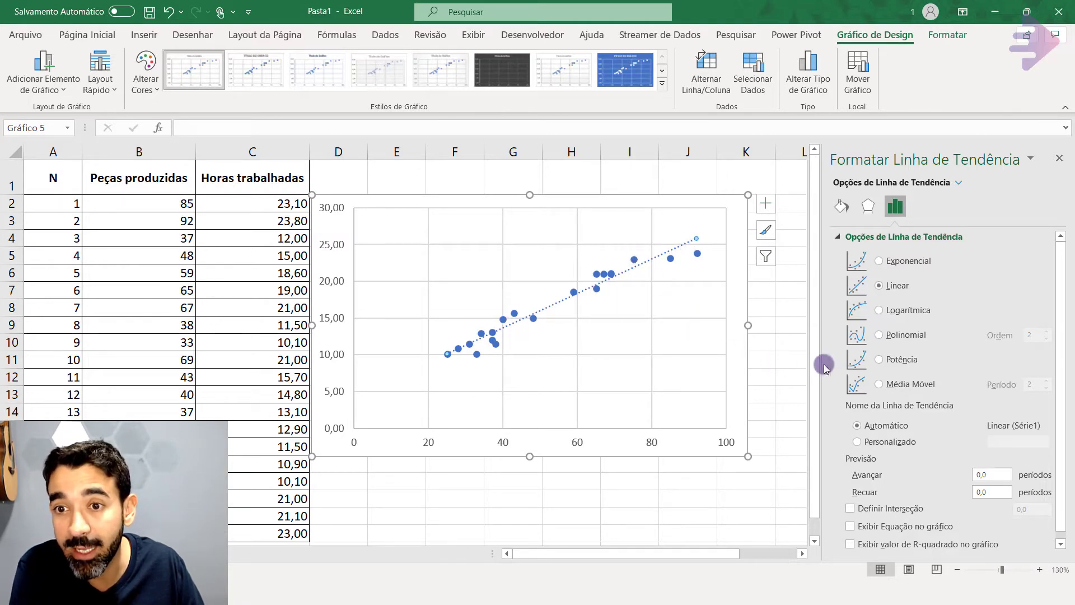
# Try the logarithmic trendline type, return it to Linear, and display the trendline equation on the chart.
pyautogui.click(879, 311)
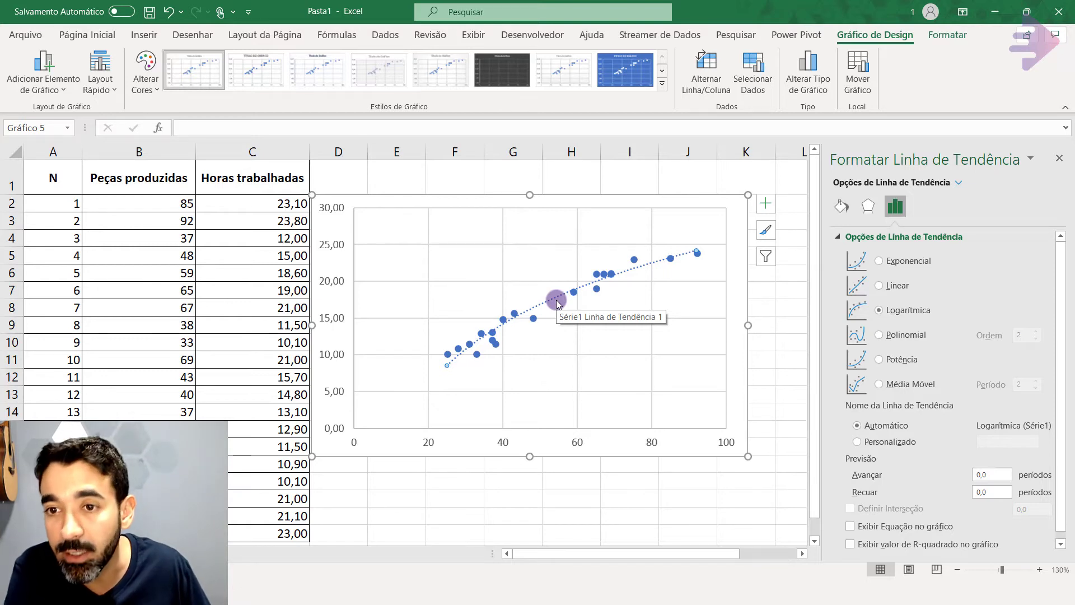
pyautogui.click(878, 286)
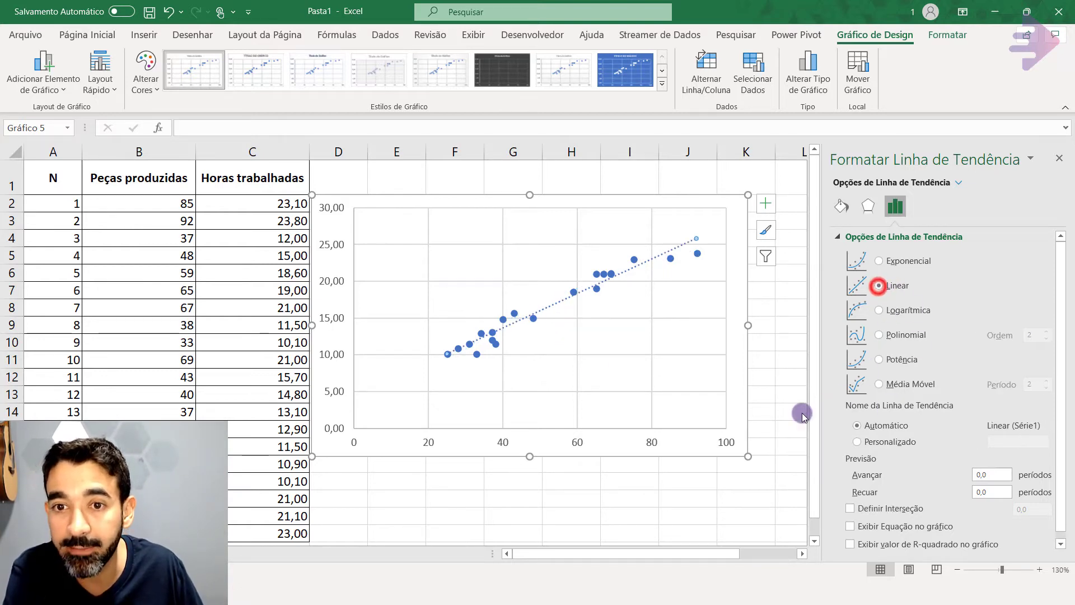
pyautogui.scroll(-1, 903, 374)
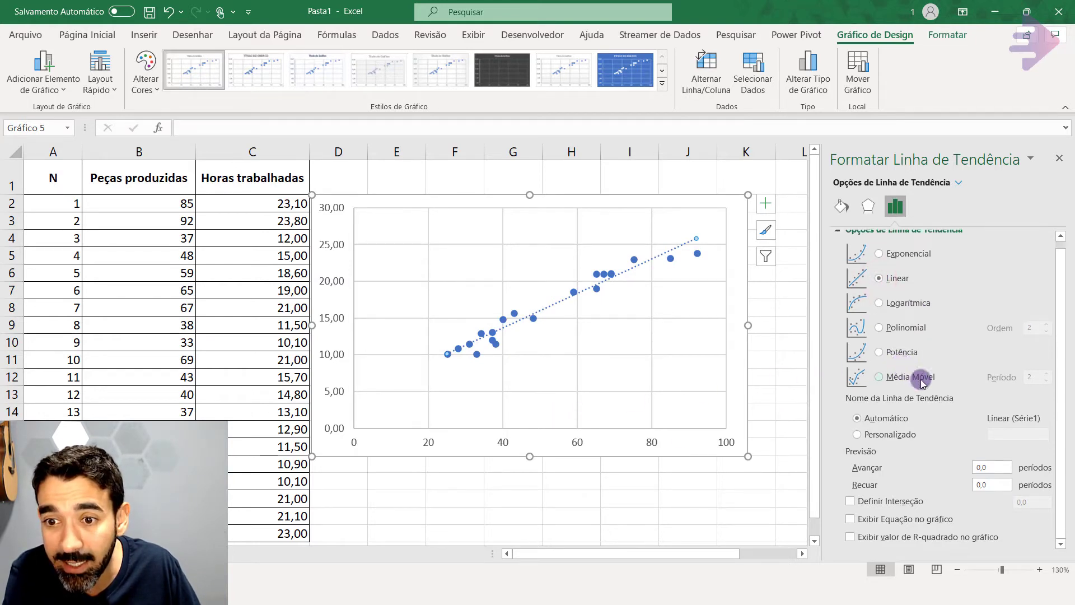
pyautogui.click(851, 520)
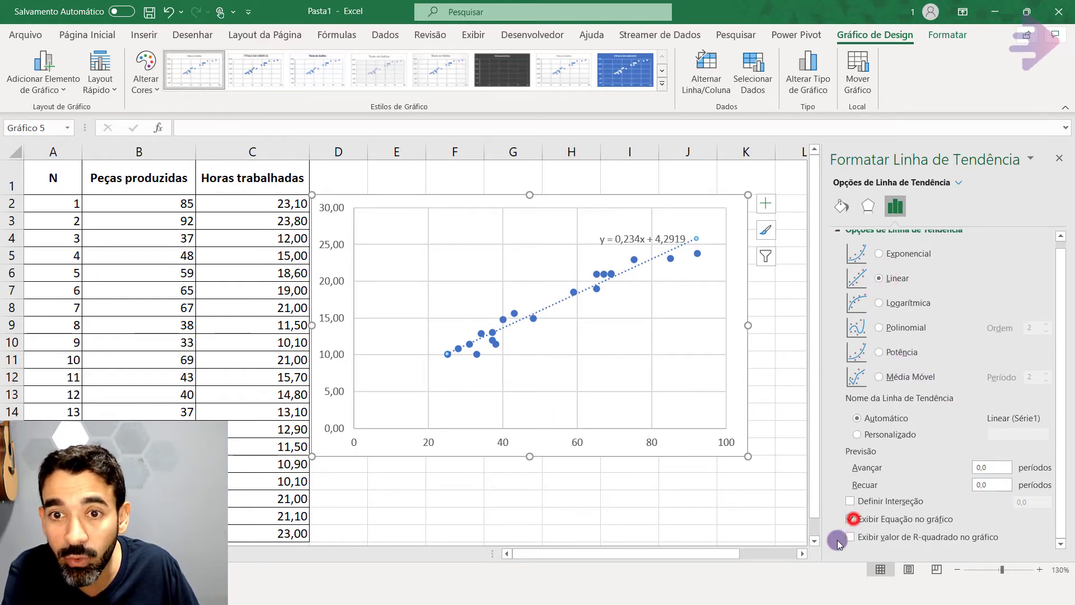
# Lower the upper edge of the chart's plot area and move the equation label into the free space above it.
pyautogui.click(634, 238)
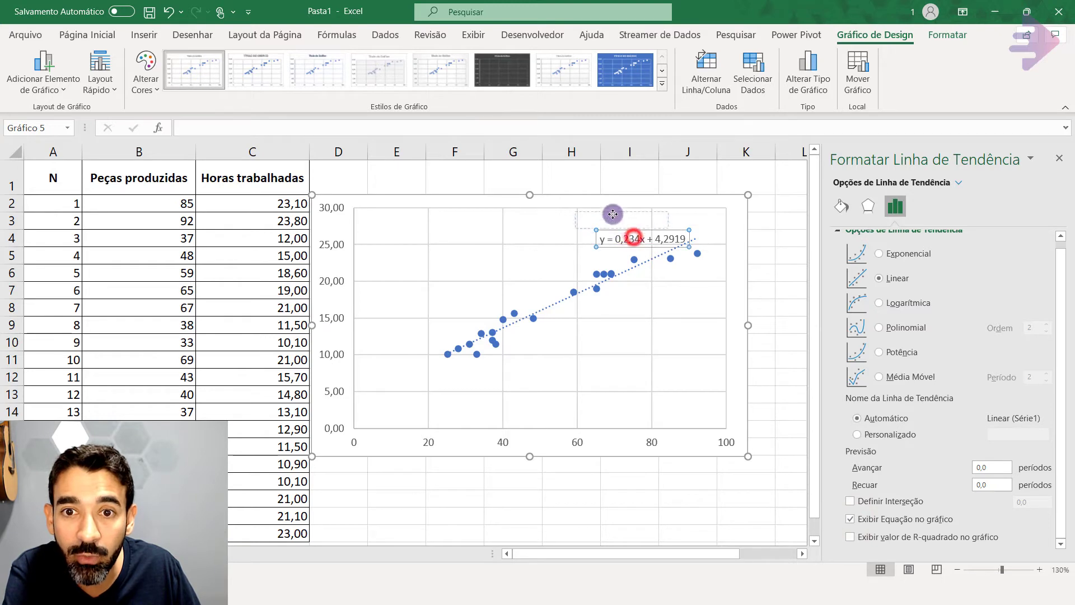
pyautogui.click(537, 222)
pyautogui.moveTo(540, 208); pyautogui.dragTo(542, 238)
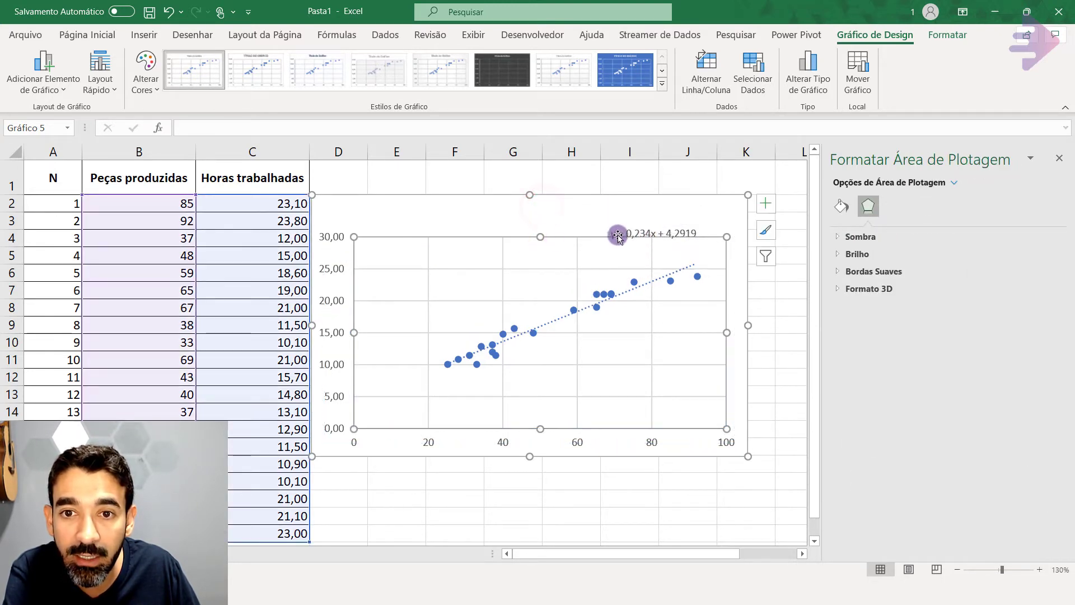
pyautogui.click(633, 232)
pyautogui.moveTo(643, 220); pyautogui.dragTo(635, 197)
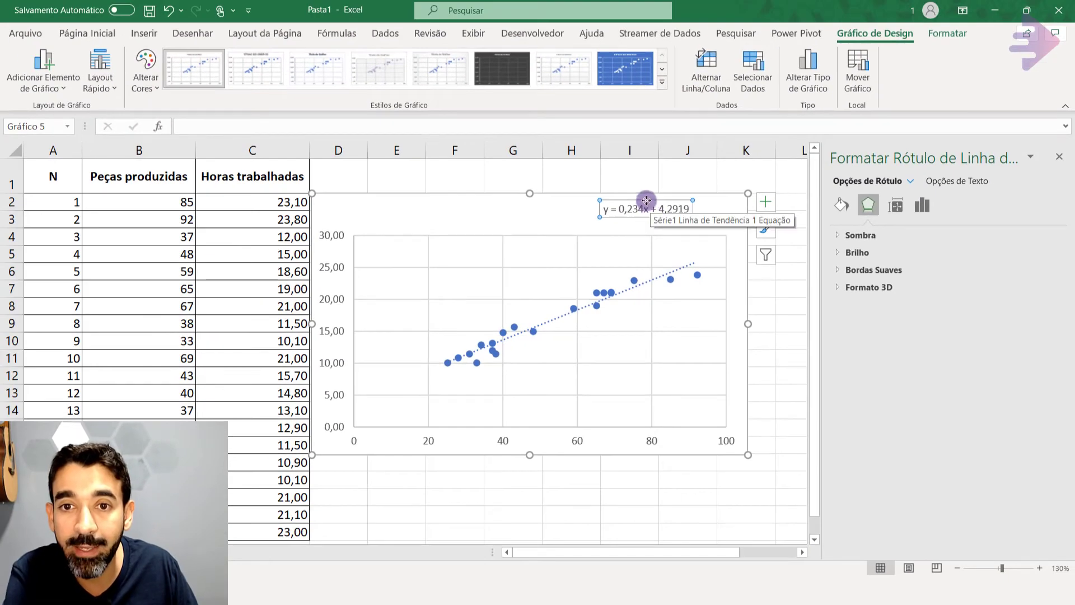
# Display the trendline's R-squared value on the chart together with the equation.
pyautogui.click(717, 143)
pyautogui.click(687, 267)
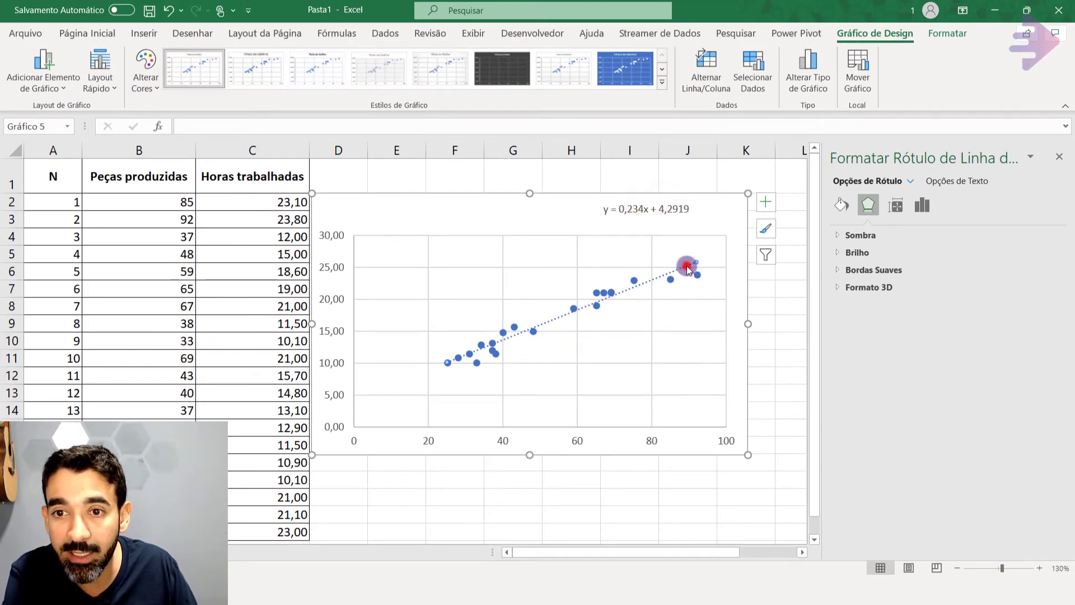
pyautogui.click(894, 205)
pyautogui.scroll(-2, 954, 359)
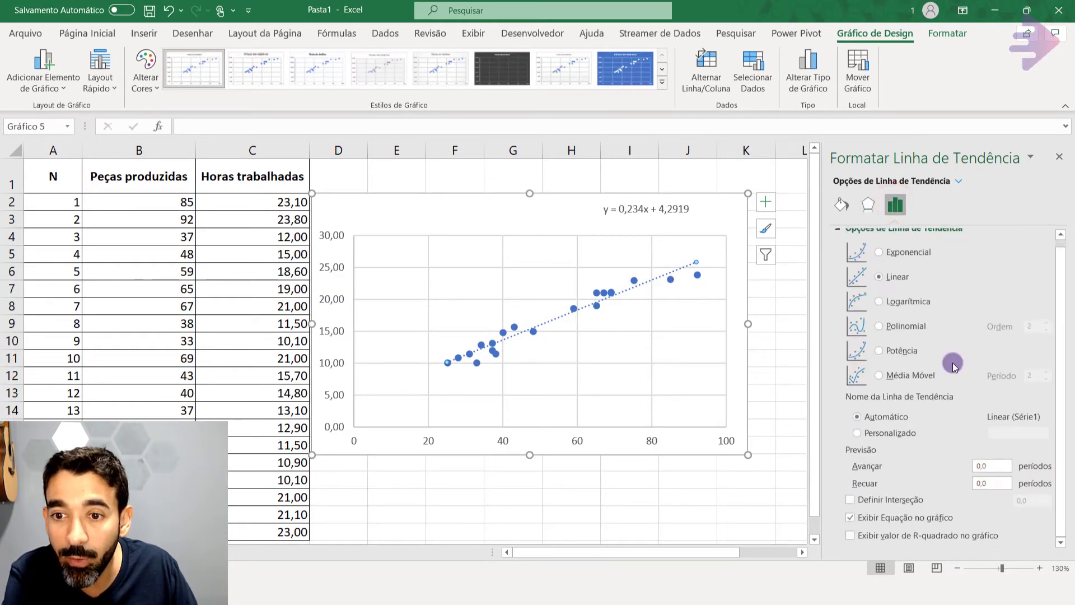
pyautogui.click(850, 536)
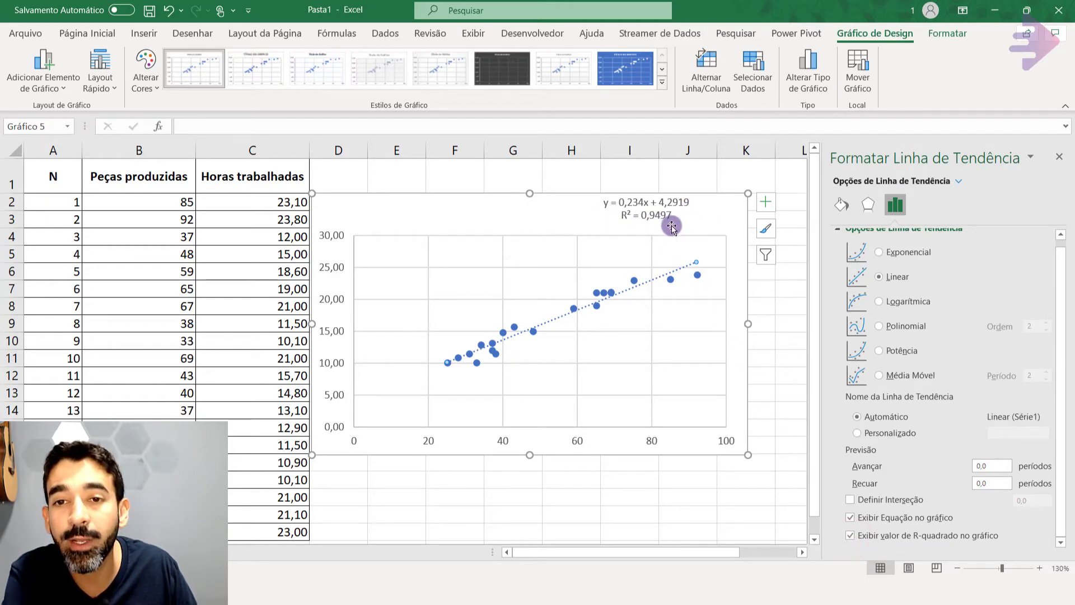
pyautogui.click(648, 211)
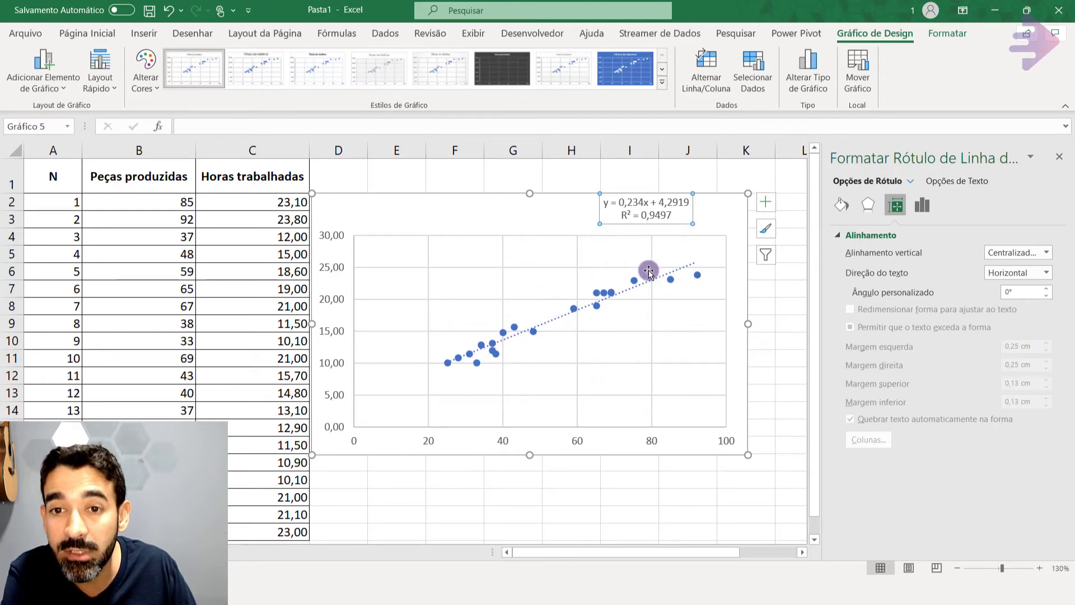
# Try 10 hours worked in cell C2 to see its effect on the trendline and R-squared, and undo the change.
pyautogui.click(255, 209)
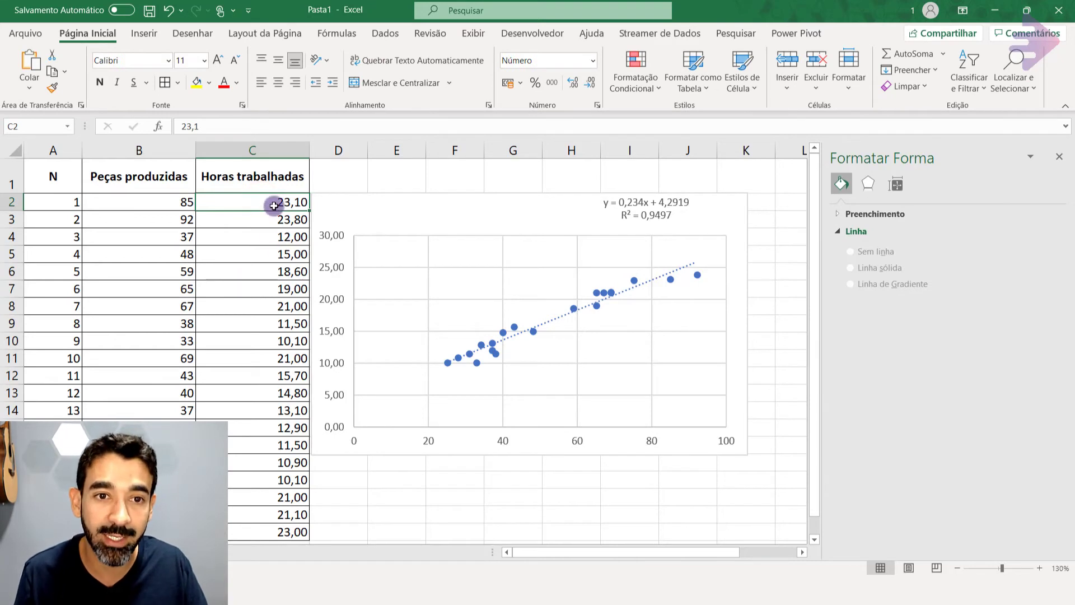
pyautogui.click(178, 202)
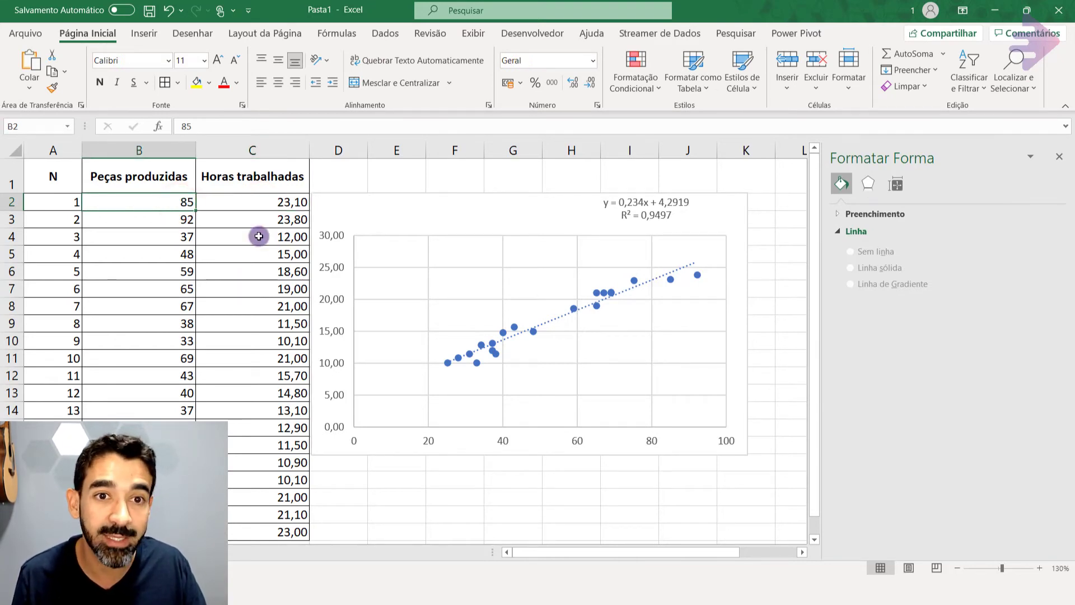
pyautogui.click(295, 201)
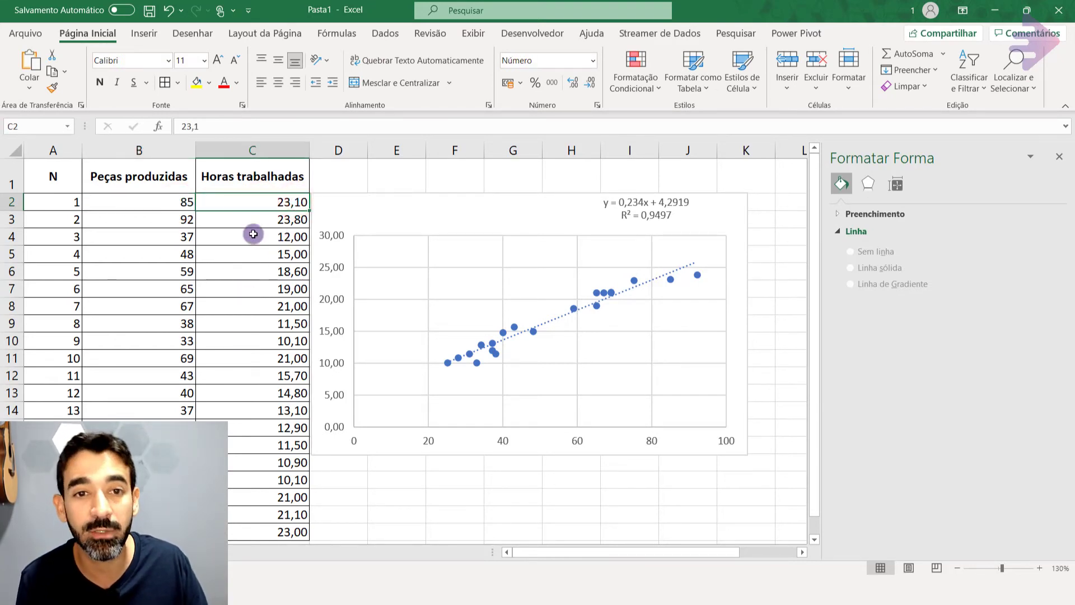
pyautogui.scroll(-2, 286, 297)
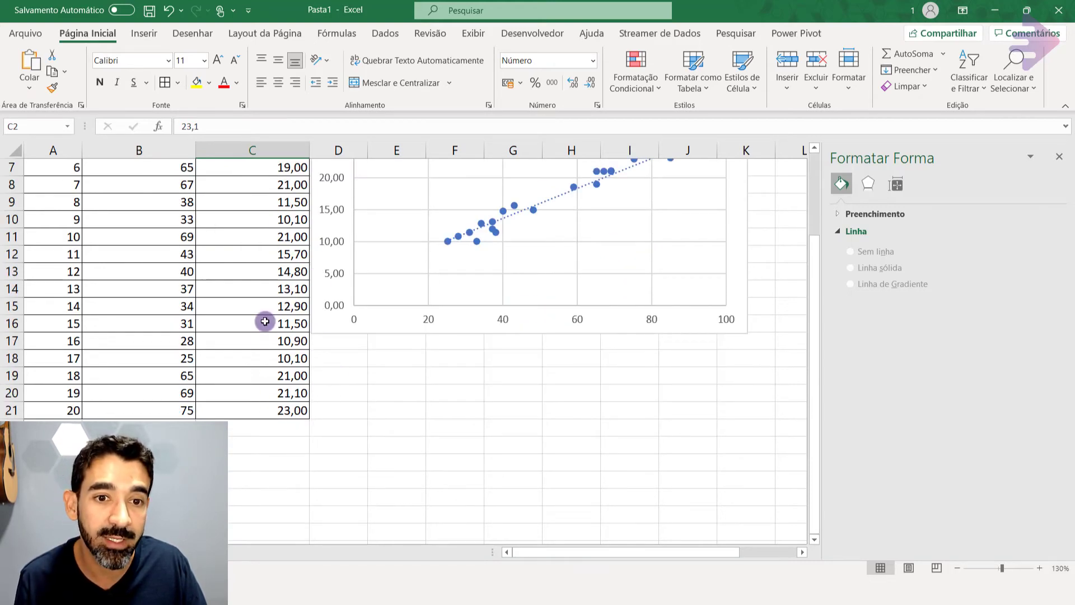
pyautogui.scroll(2, 271, 388)
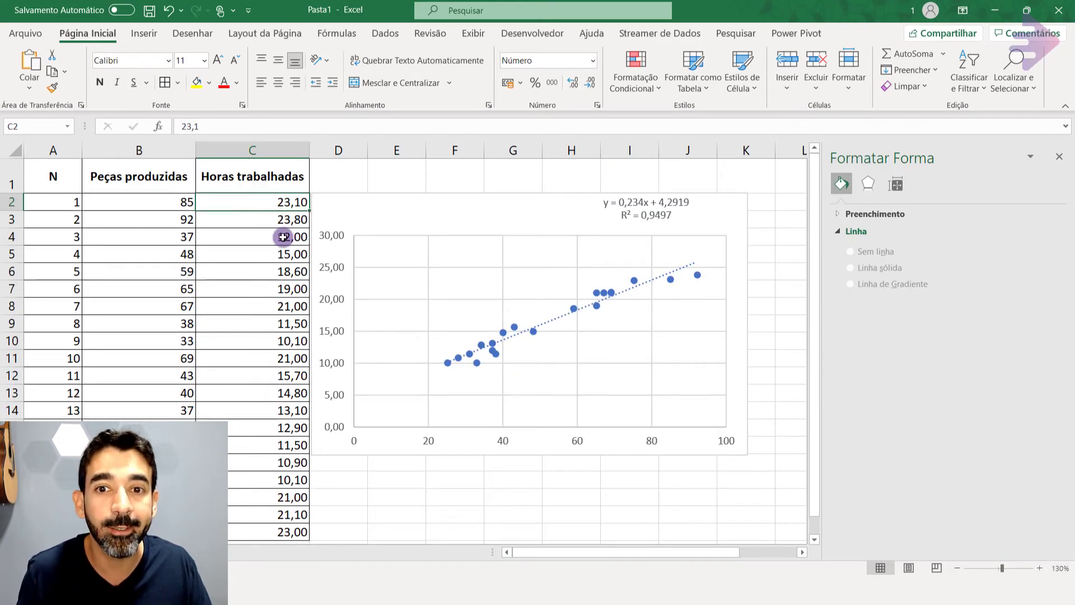
pyautogui.write('10')
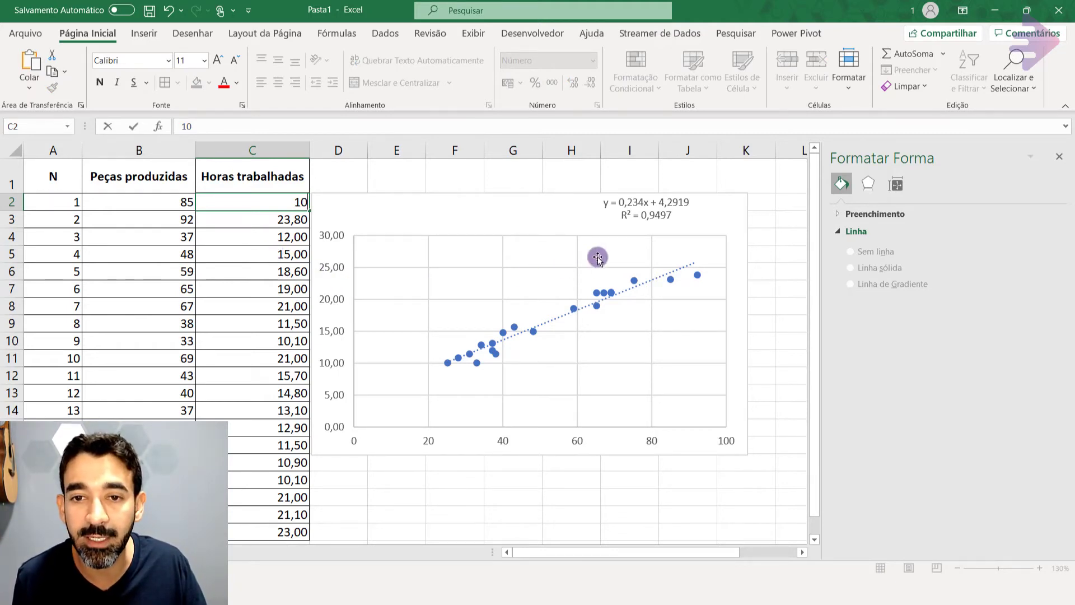
pyautogui.press('Return')
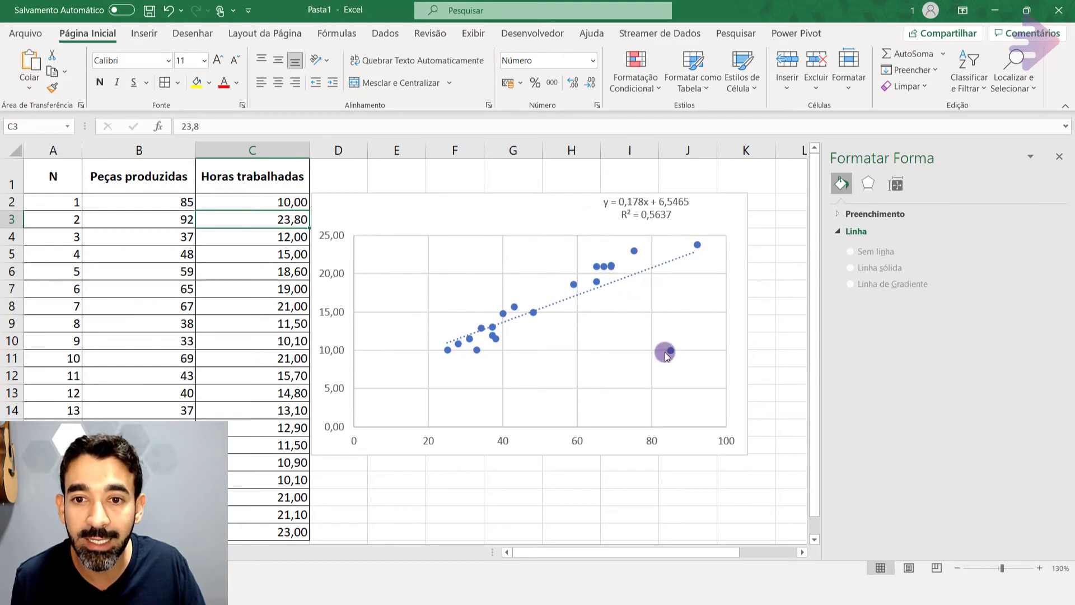
pyautogui.moveTo(672, 354)
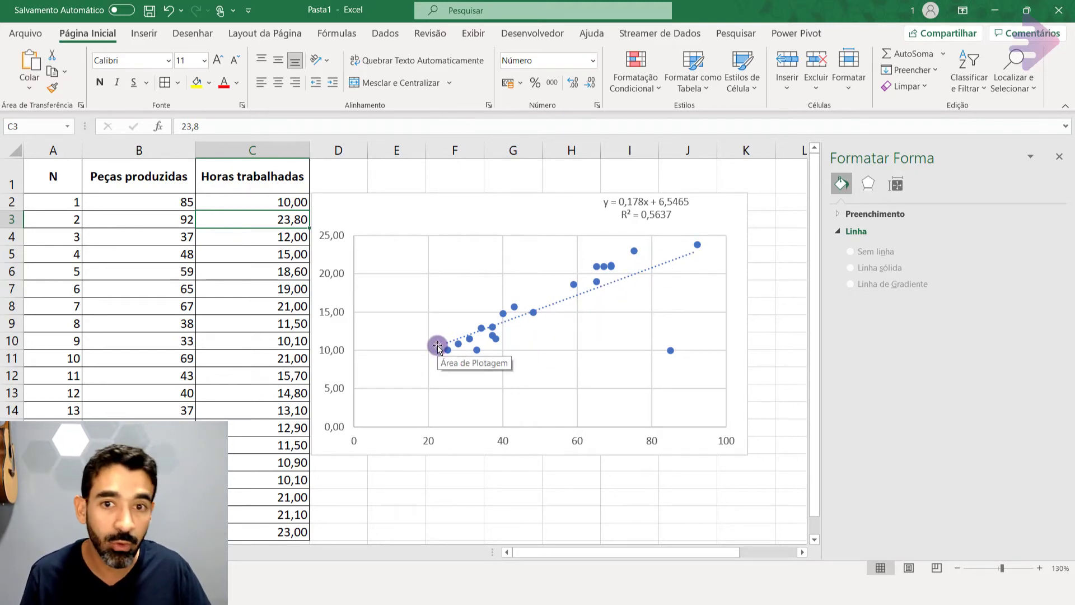
pyautogui.hotkey('ctrl', 'z')
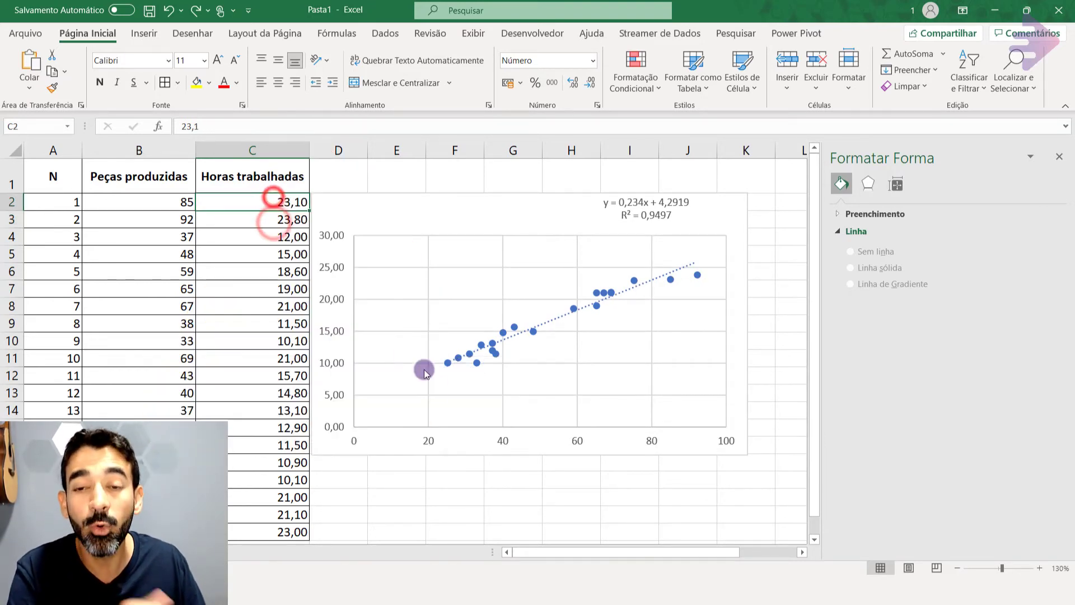
# Switch the trendline between Logarithmic and Linear to compare their equations and R-squared values, ending on Linear.
pyautogui.click(654, 276)
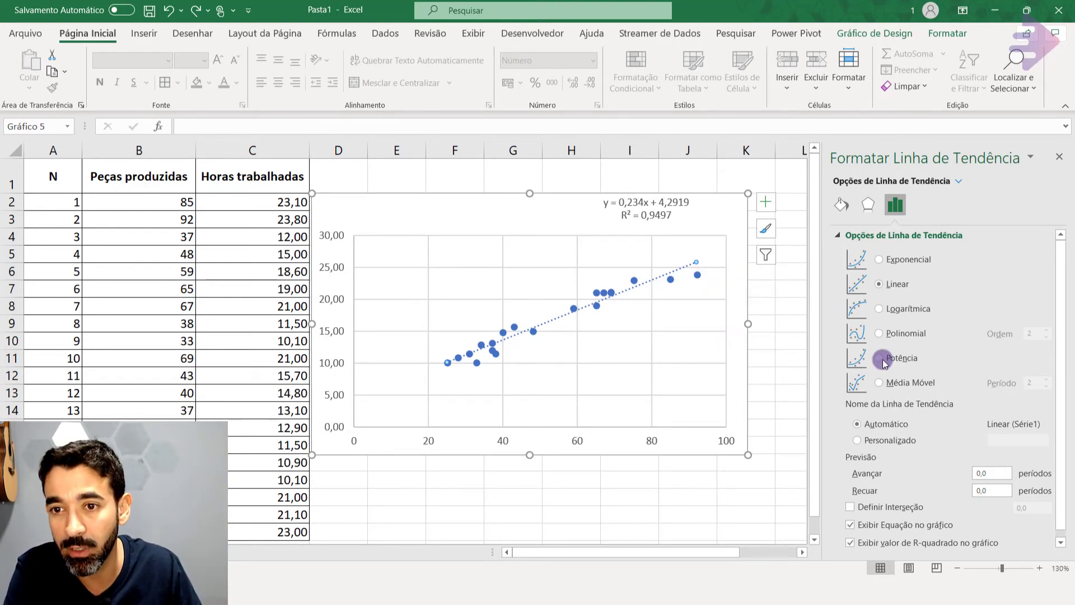
pyautogui.click(881, 311)
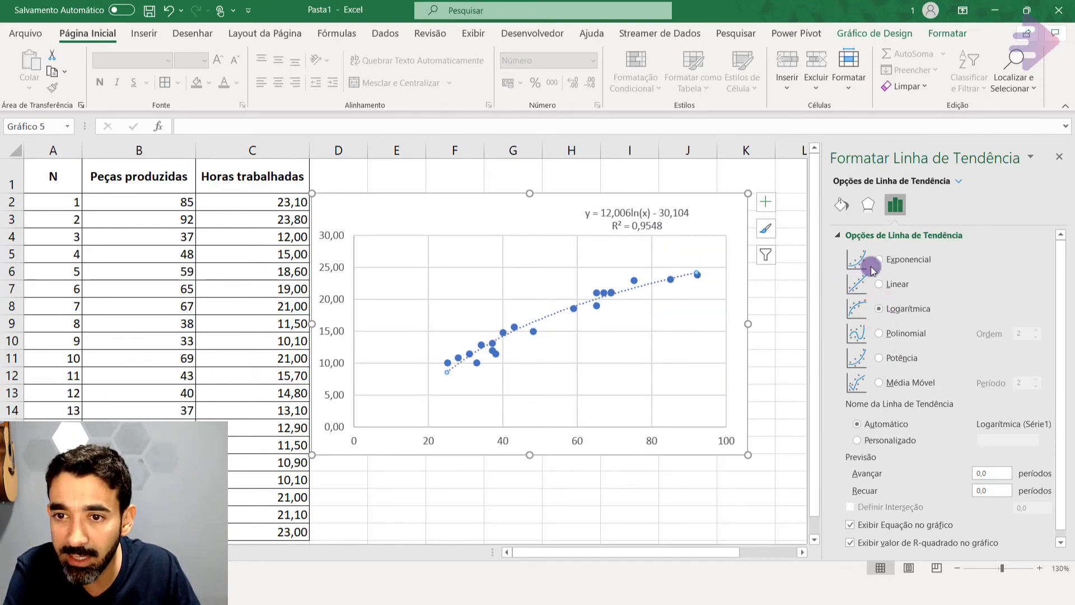
pyautogui.click(879, 284)
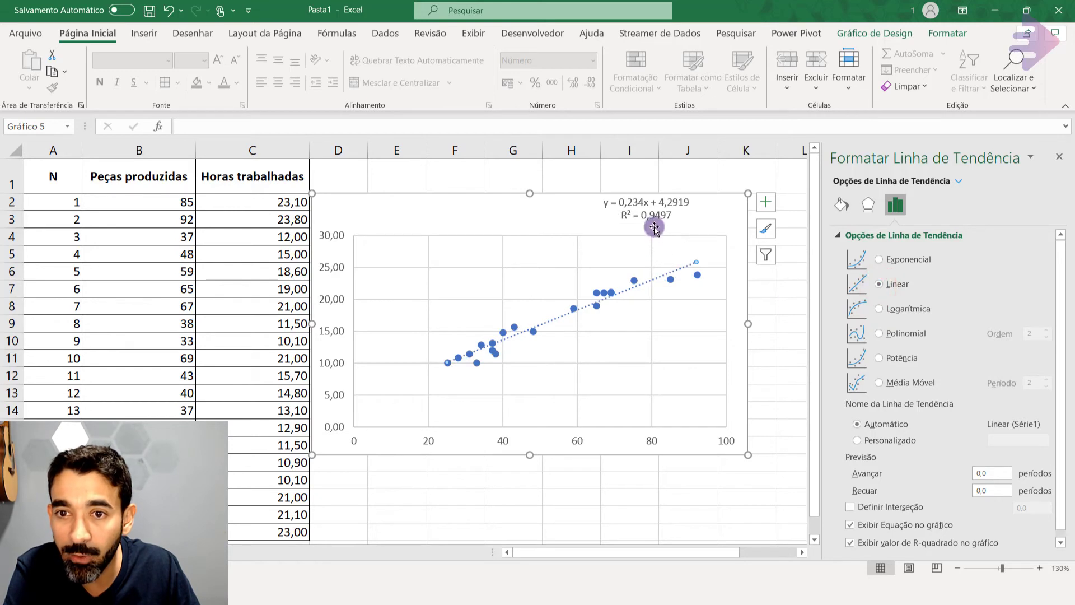
pyautogui.click(878, 309)
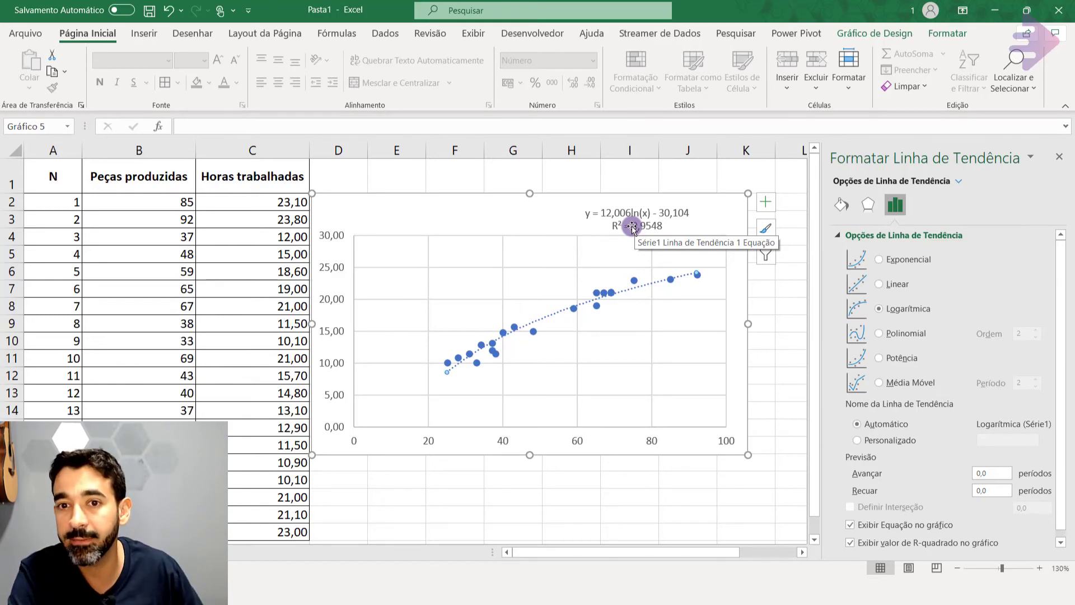
pyautogui.click(898, 284)
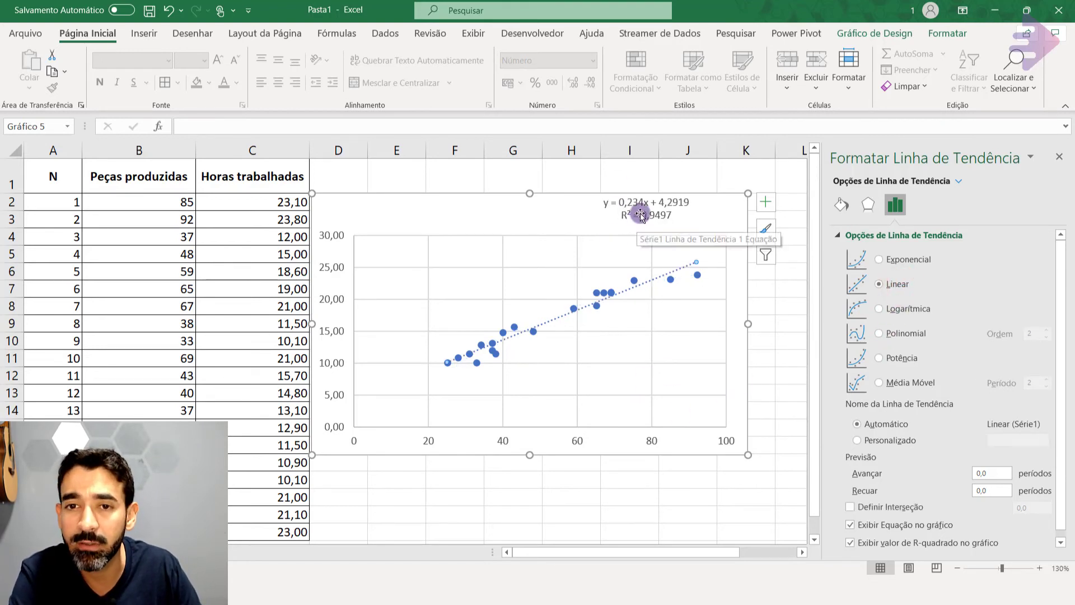
# Enter the trendline equation as the formula =0,234*(F19)+4,2919 in cell G19, taking the pieces value from F19.
pyautogui.click(501, 498)
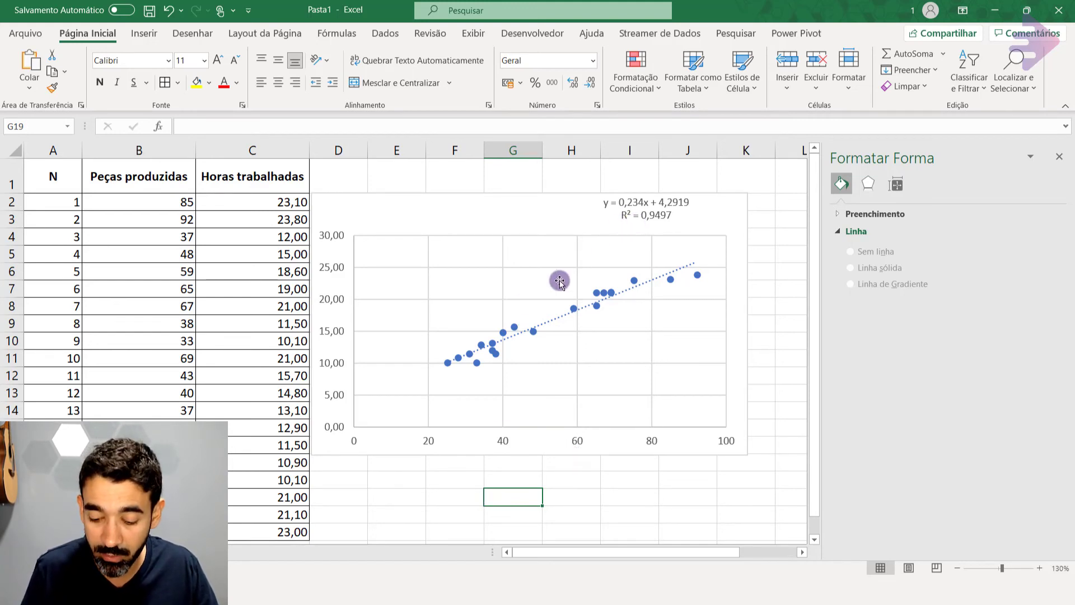
pyautogui.write('=')
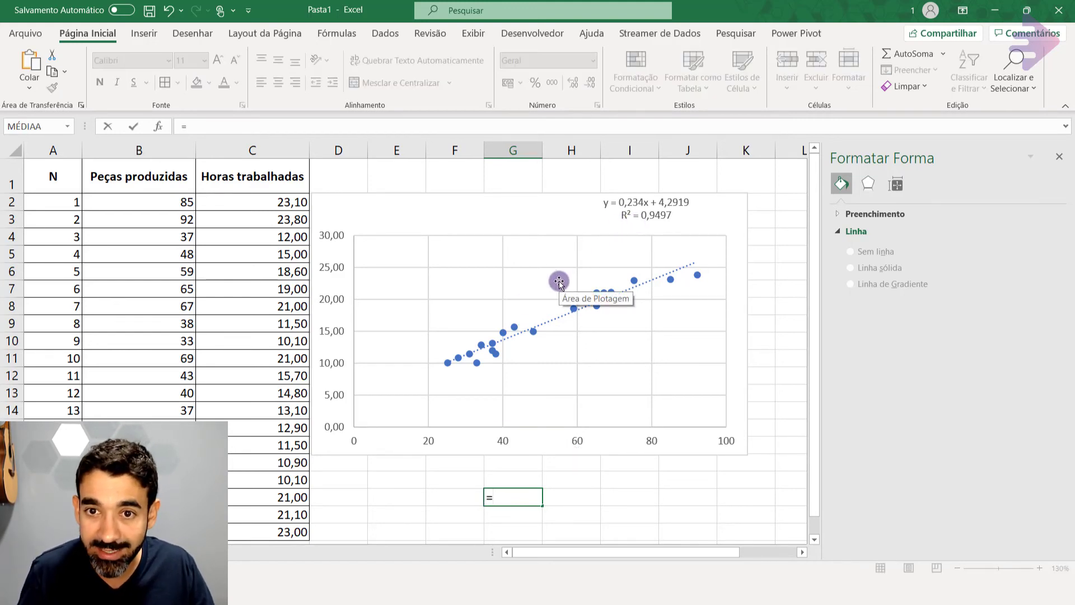
pyautogui.write('0,234444444444444444444*(')
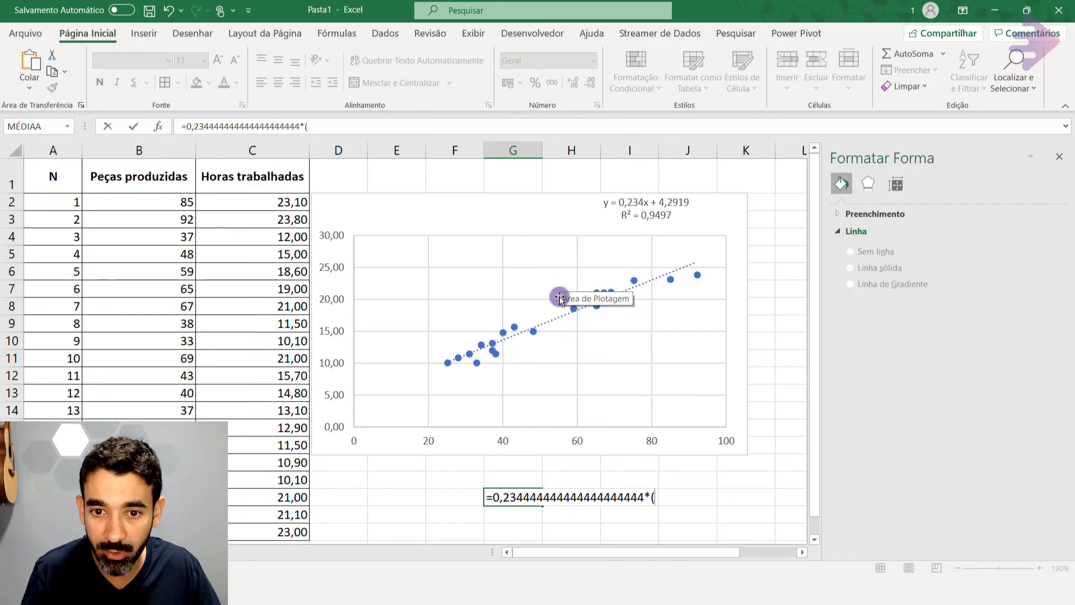
pyautogui.moveTo(522, 497); pyautogui.dragTo(641, 491)
pyautogui.press('BackSpace')
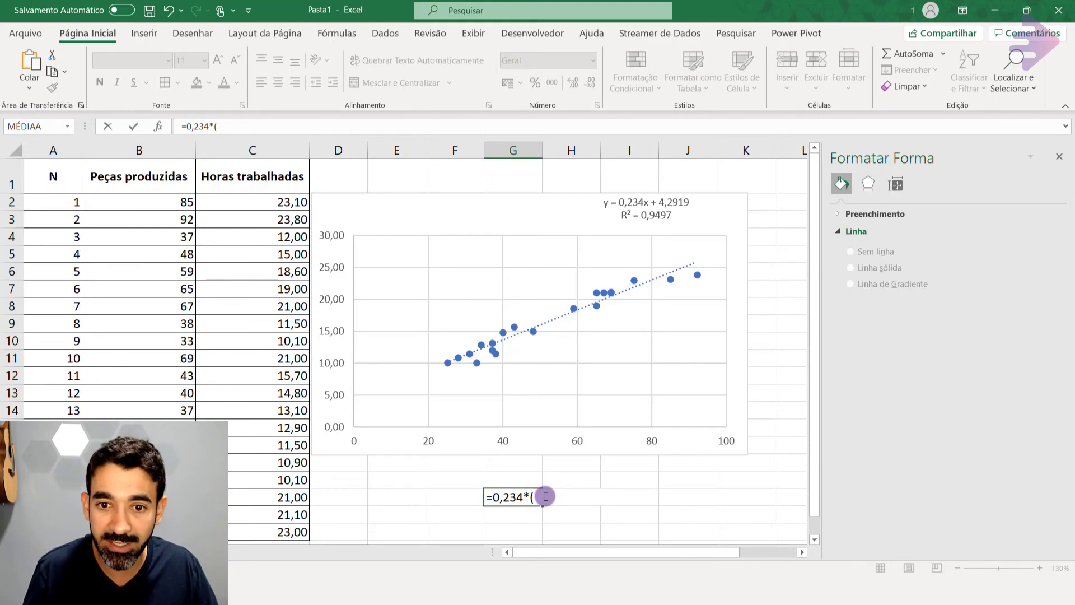
pyautogui.click(459, 499)
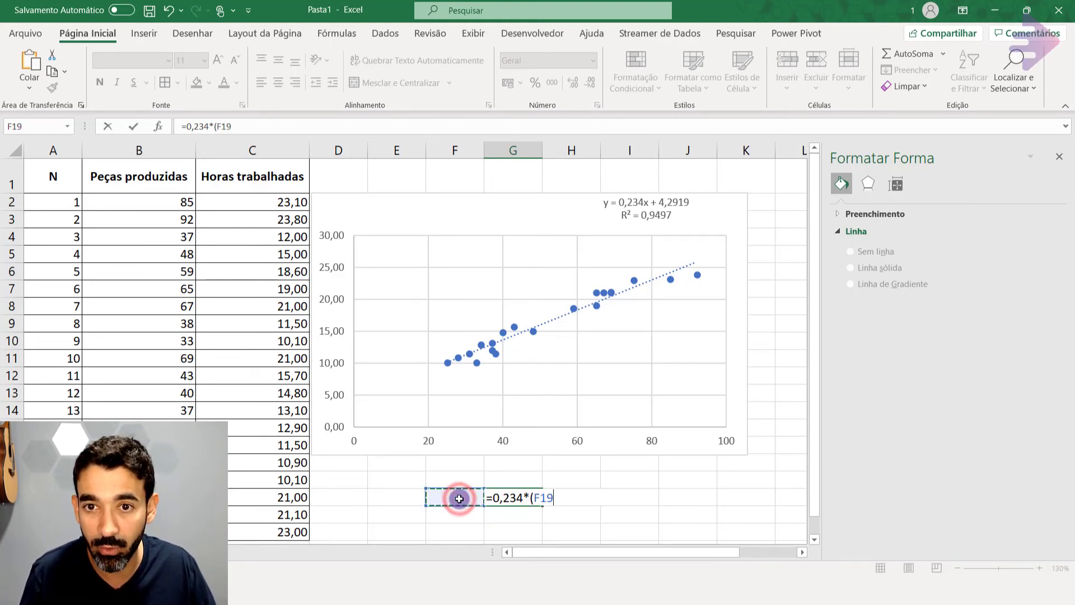
pyautogui.write(')+4,2')
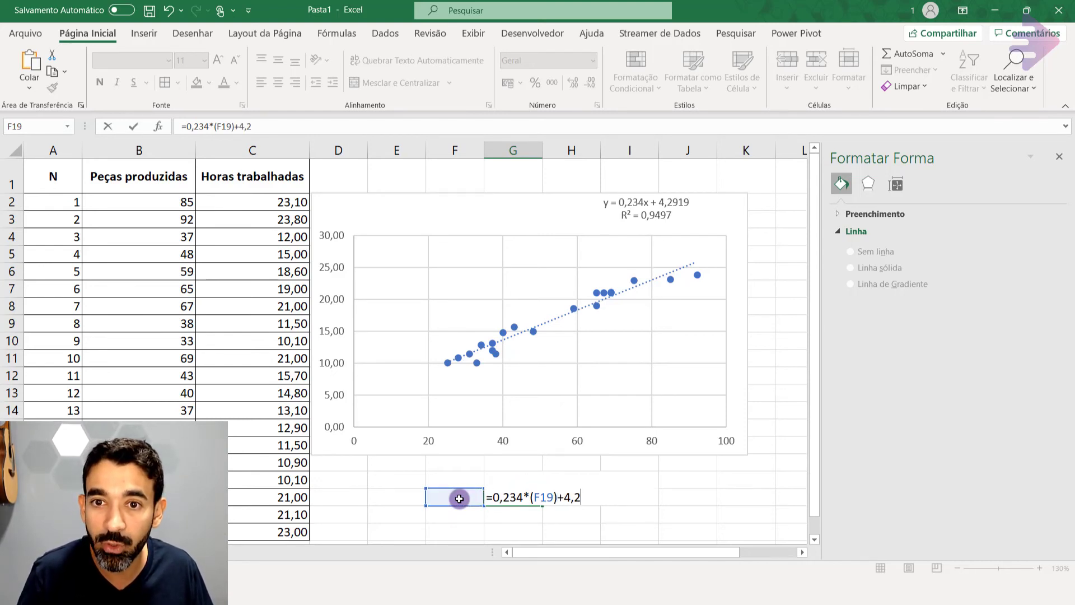
pyautogui.write('91')
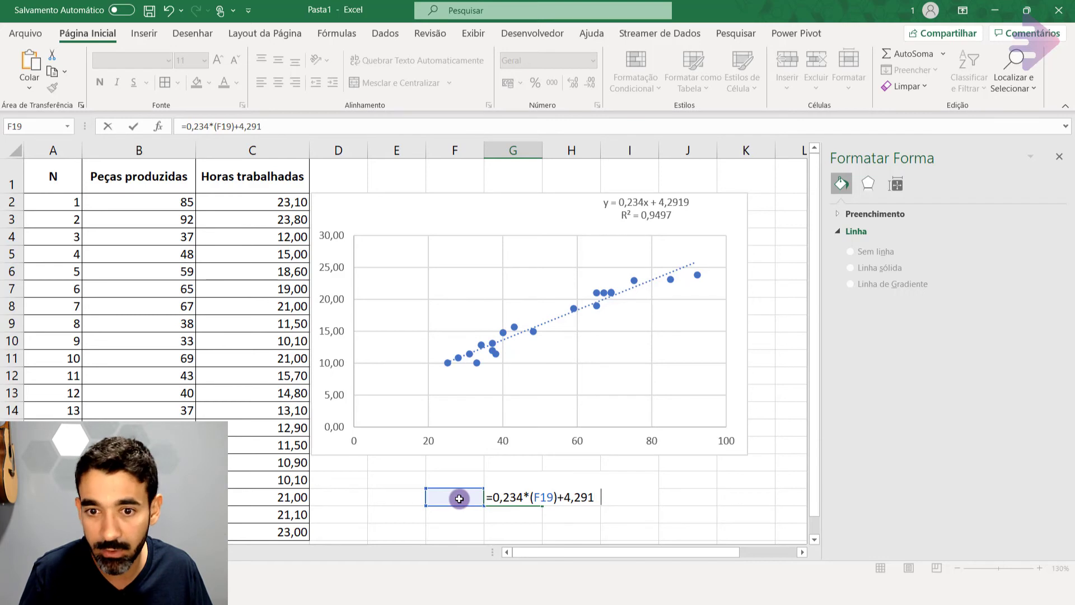
pyautogui.write('9')
pyautogui.press('Return')
pyautogui.press('Up')
# Enter 55 pieces in cell F19 and select the formula result in G19 to check the estimated hours.
pyautogui.click(459, 499)
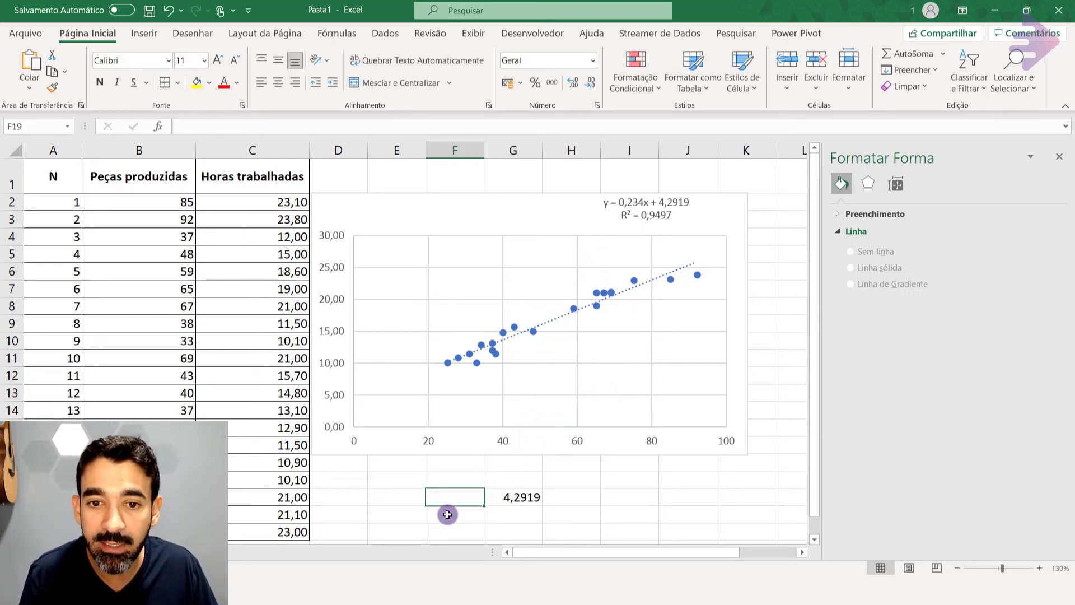
pyautogui.write('55')
pyautogui.press('Return')
pyautogui.press('Up')
pyautogui.press('Right')
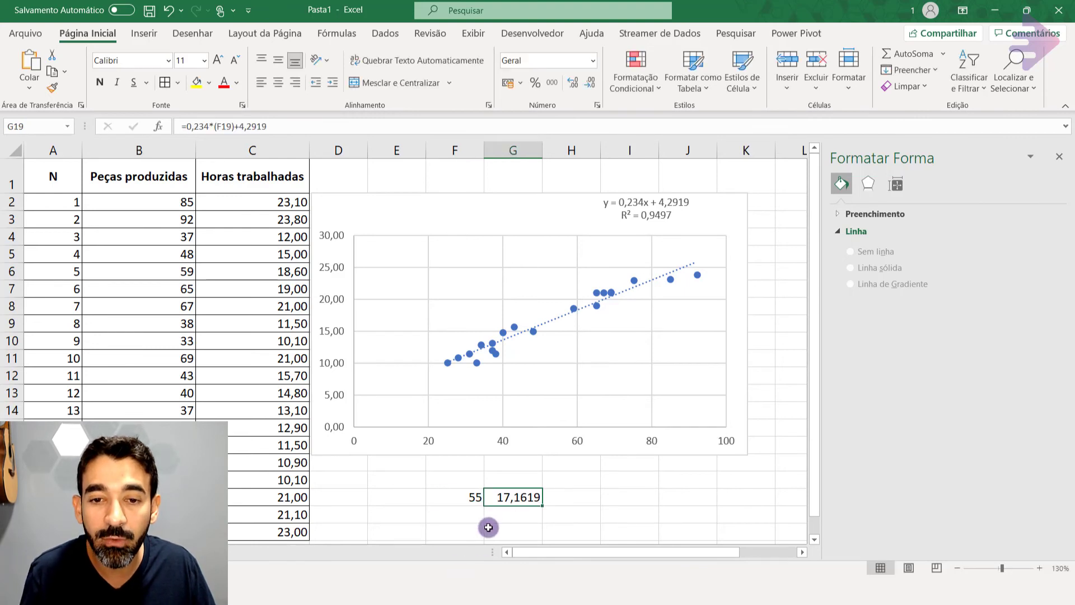
# Label the pieces input "Peças" in F18 and the estimated result "Horas" in G18.
pyautogui.click(456, 481)
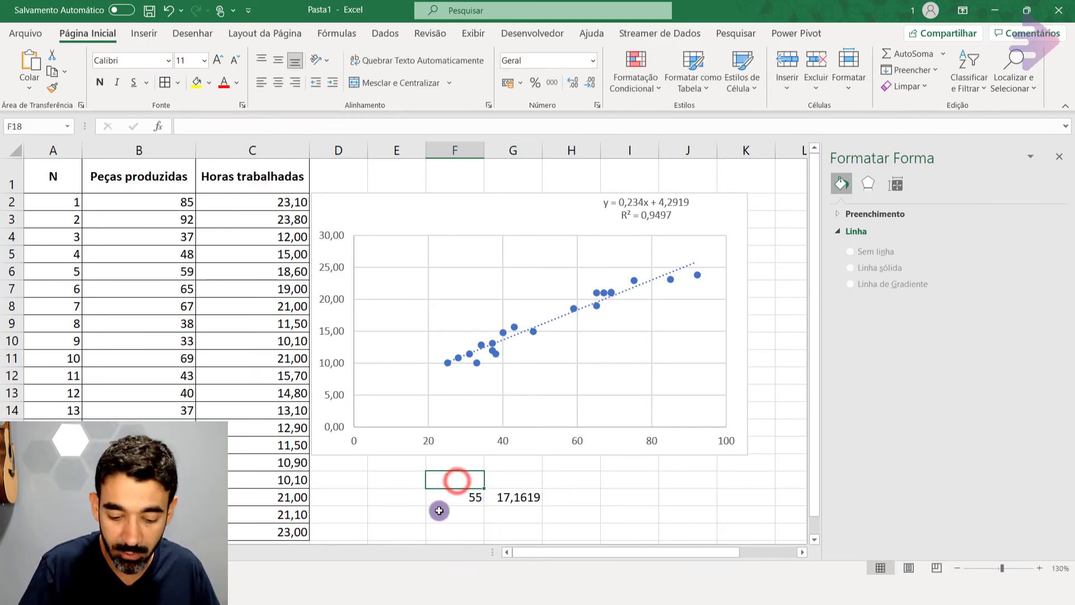
pyautogui.write('Peças')
pyautogui.press('Tab')
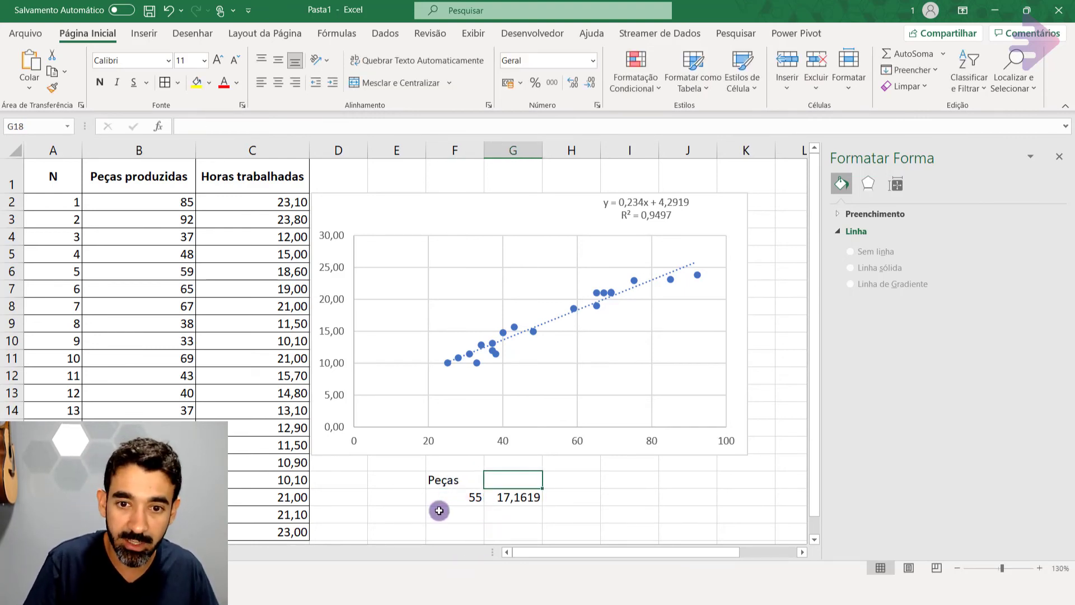
pyautogui.write('Horas')
pyautogui.press('Return')
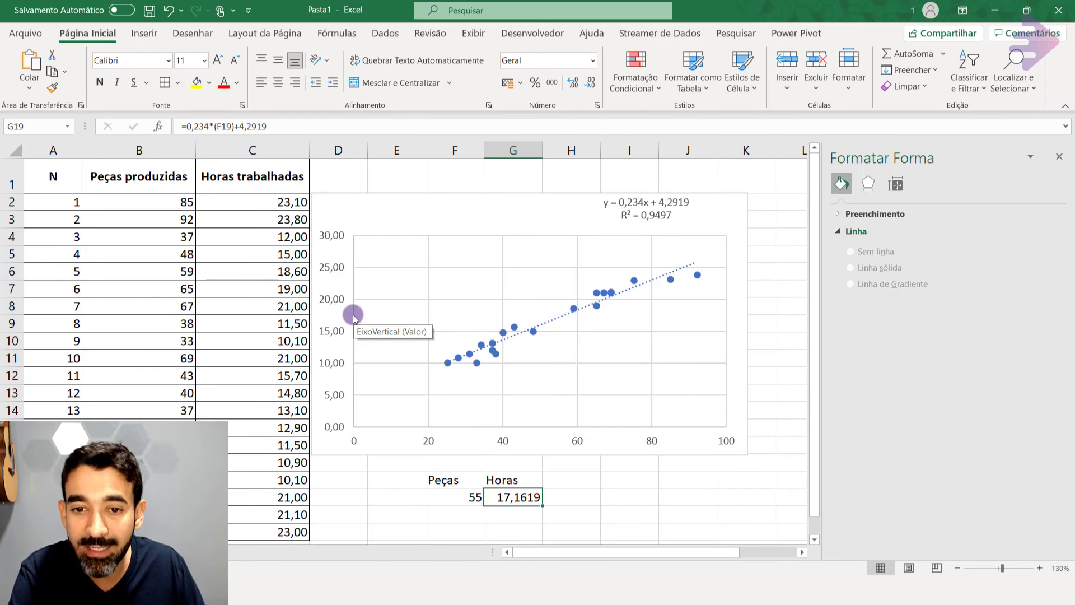
pyautogui.click(458, 500)
pyautogui.moveTo(462, 491); pyautogui.dragTo(512, 507)
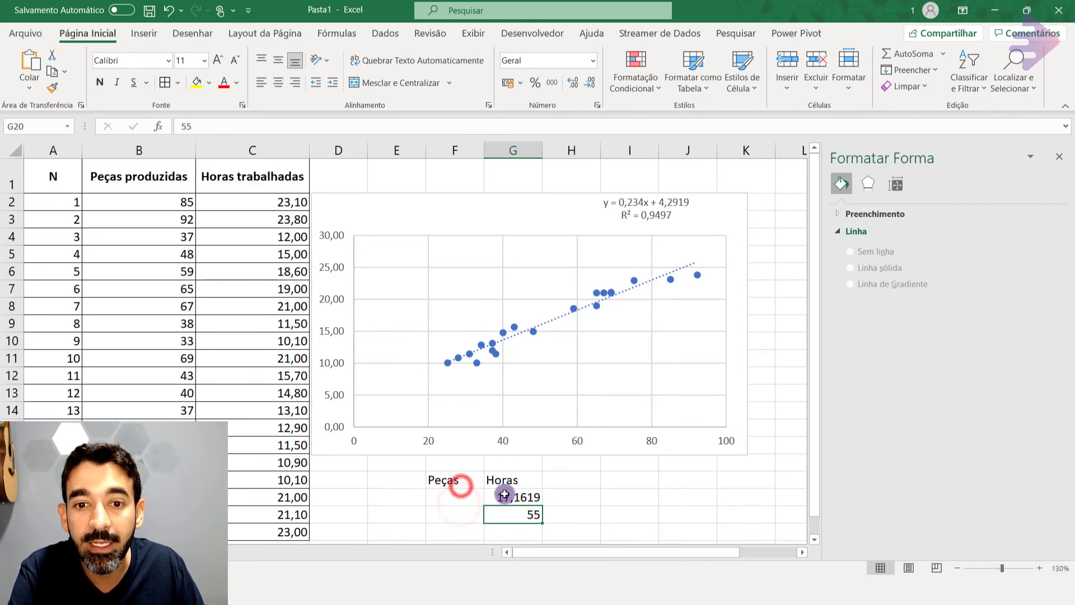
pyautogui.hotkey('ctrl', 'z')
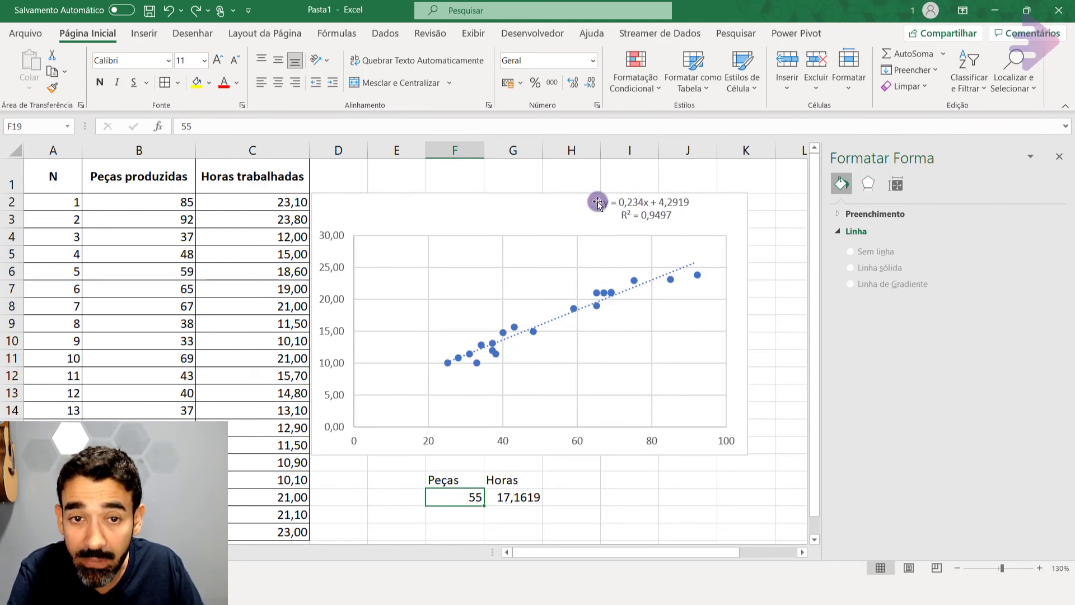
pyautogui.click(271, 277)
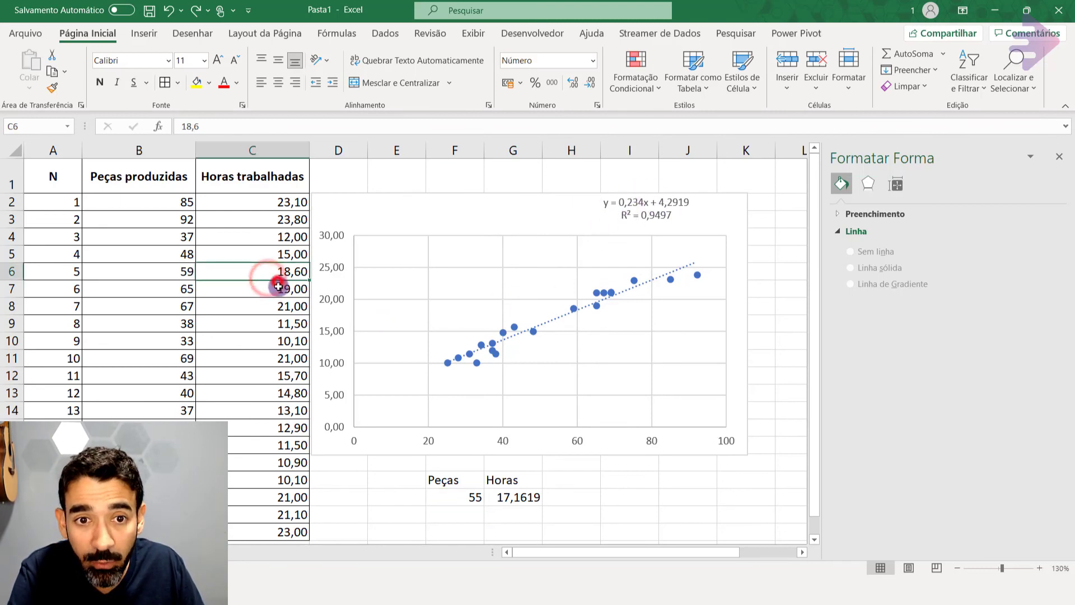
pyautogui.click(169, 292)
pyautogui.moveTo(311, 291); pyautogui.dragTo(307, 291)
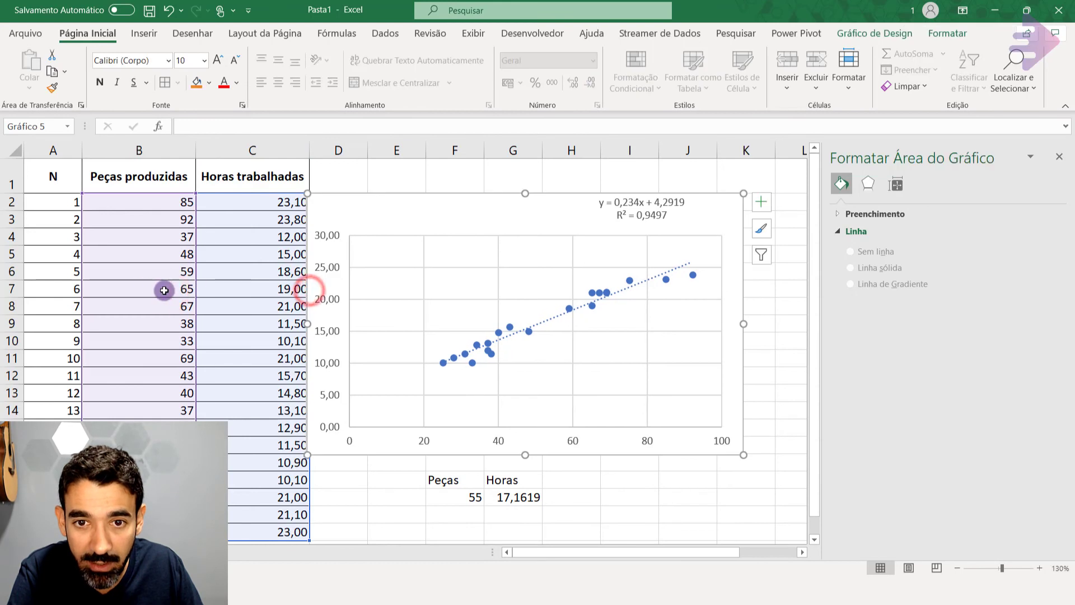
pyautogui.click(387, 240)
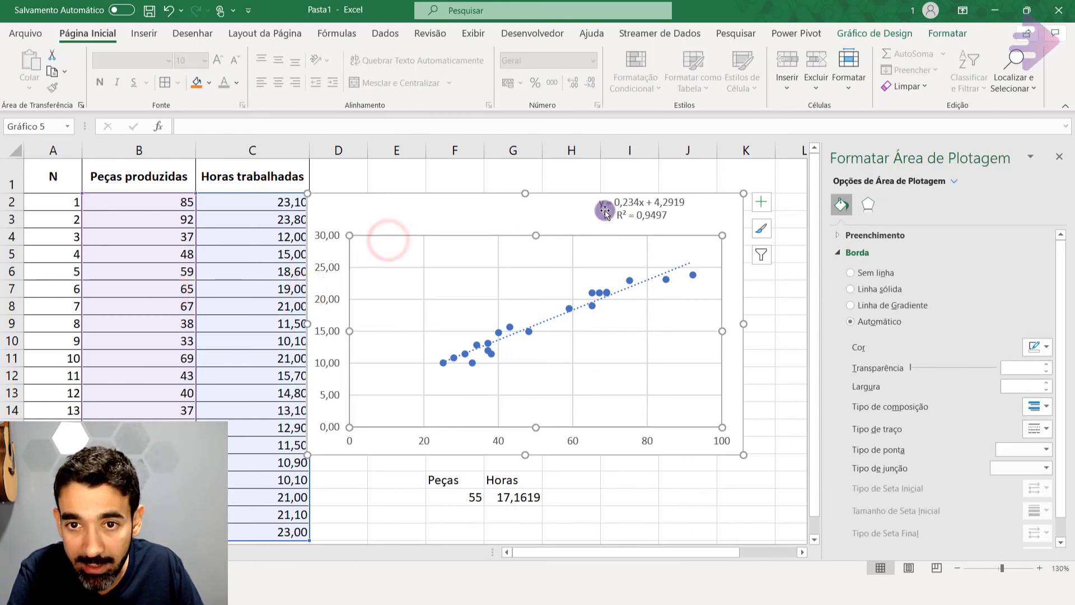
pyautogui.click(361, 169)
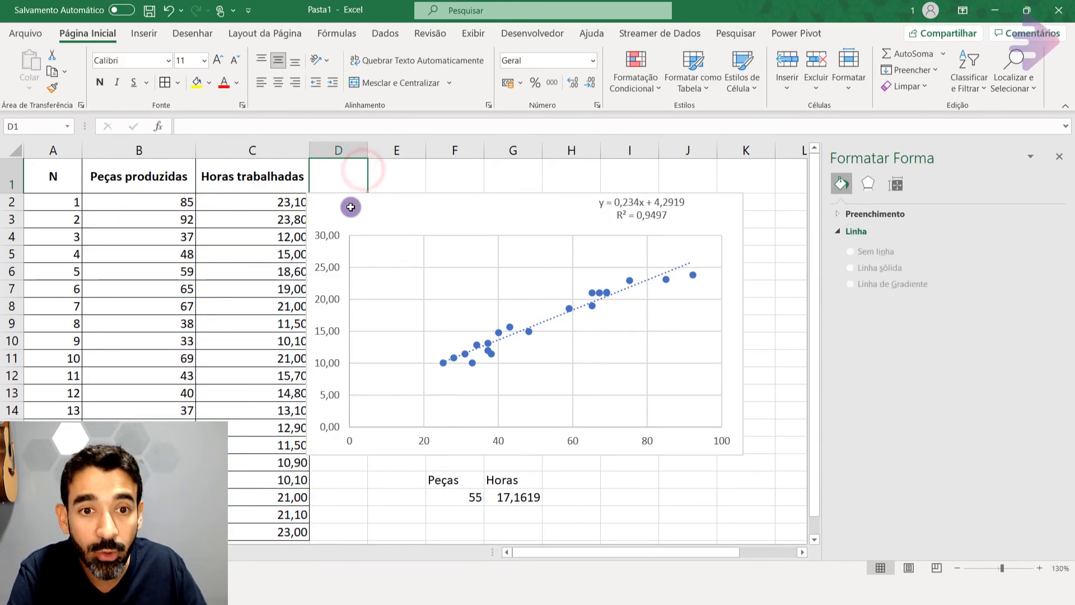
pyautogui.moveTo(383, 208); pyautogui.dragTo(390, 209)
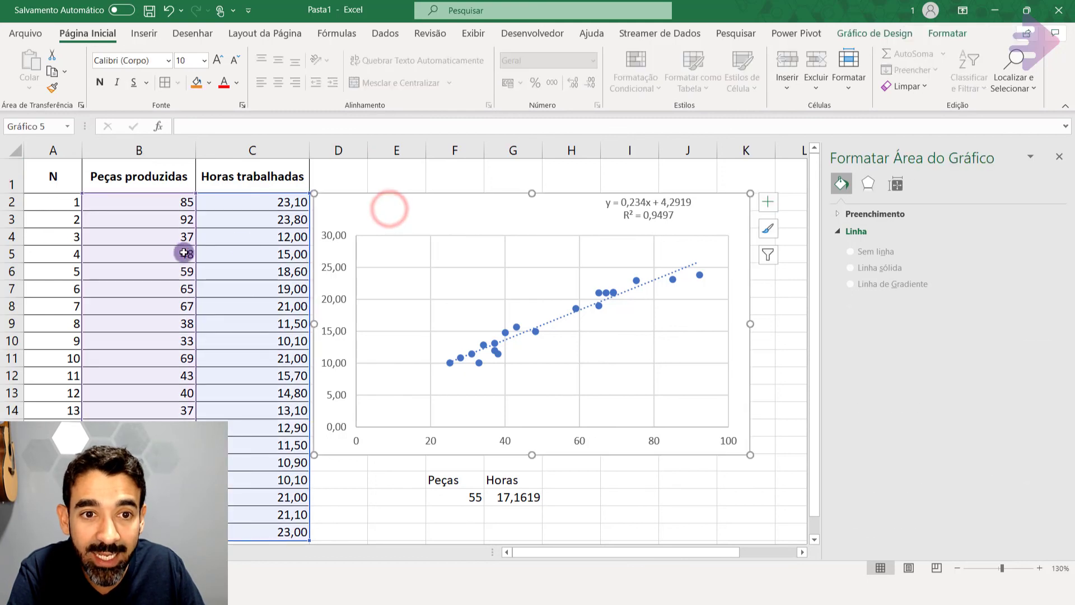
pyautogui.click(169, 271)
pyautogui.click(260, 271)
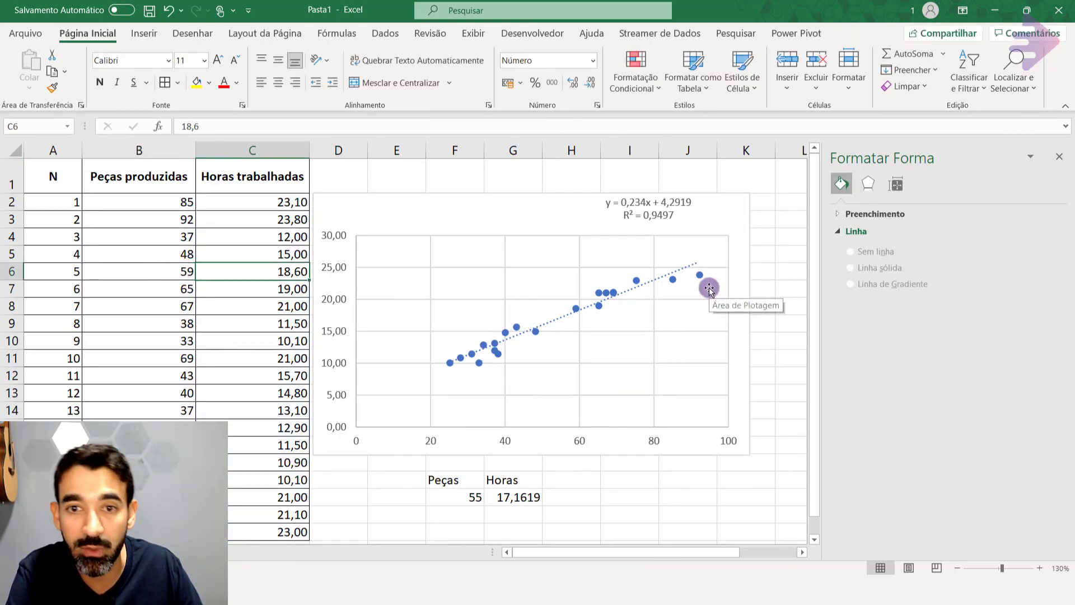
pyautogui.moveTo(176, 272); pyautogui.dragTo(253, 273)
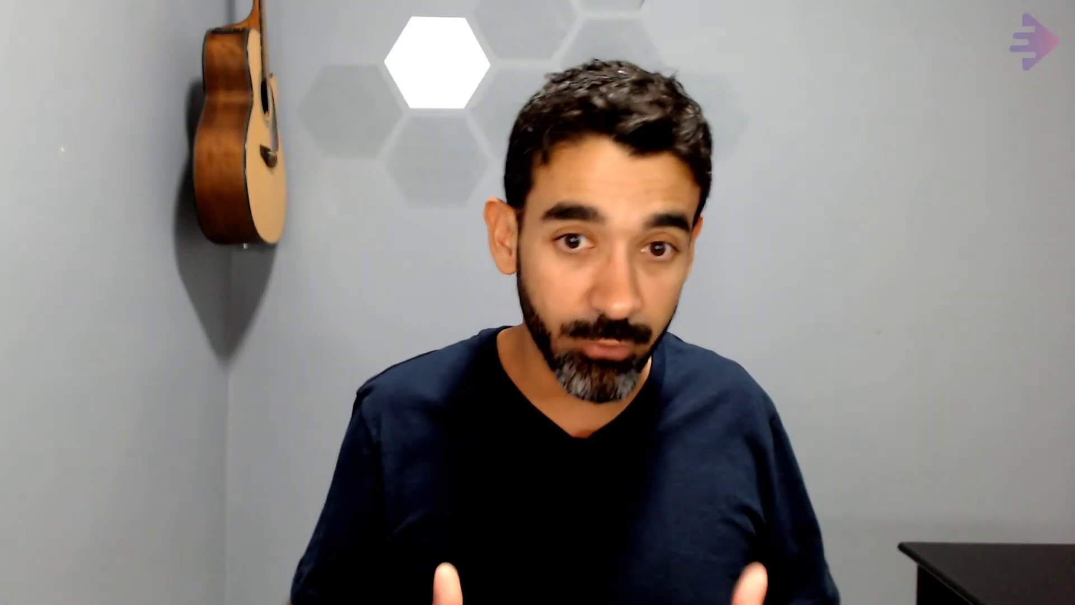